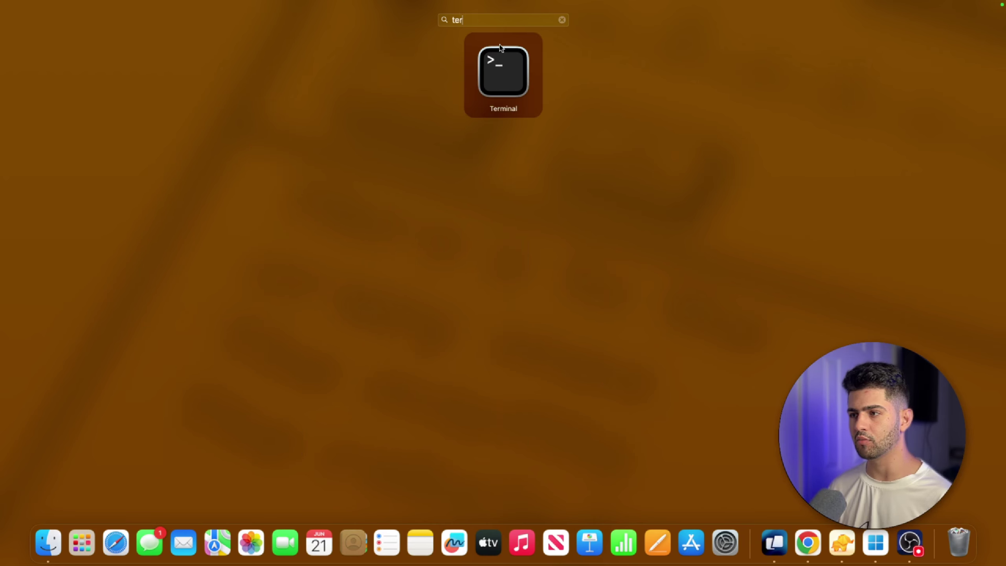
Open Terminal and enlarge its text for easier reading.
left_click(490, 77)
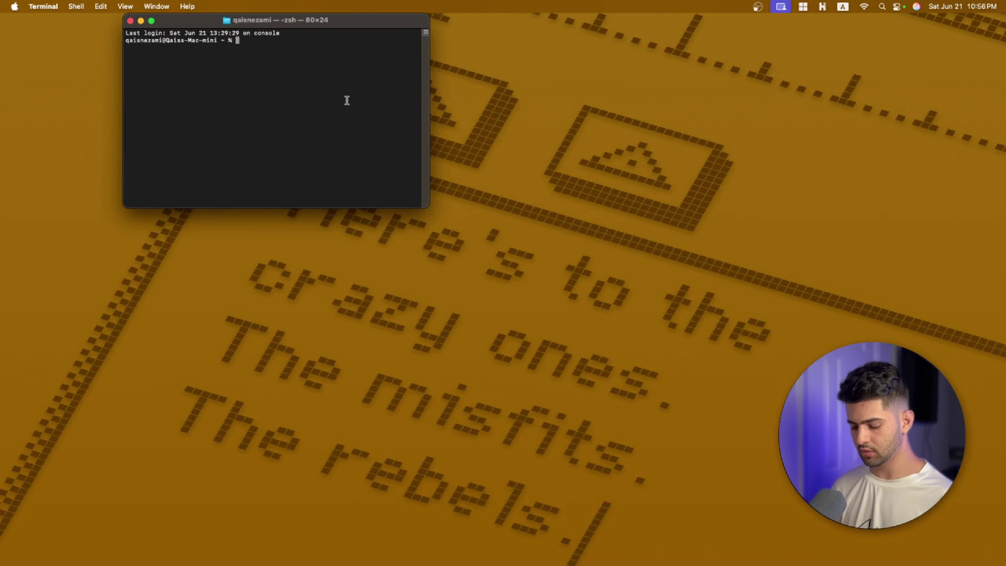
key("super+equal")
key("super+equal")
key("super+equal")
key("super+equal")
key("super+equal")
key("super+equal")
key("super+equal")
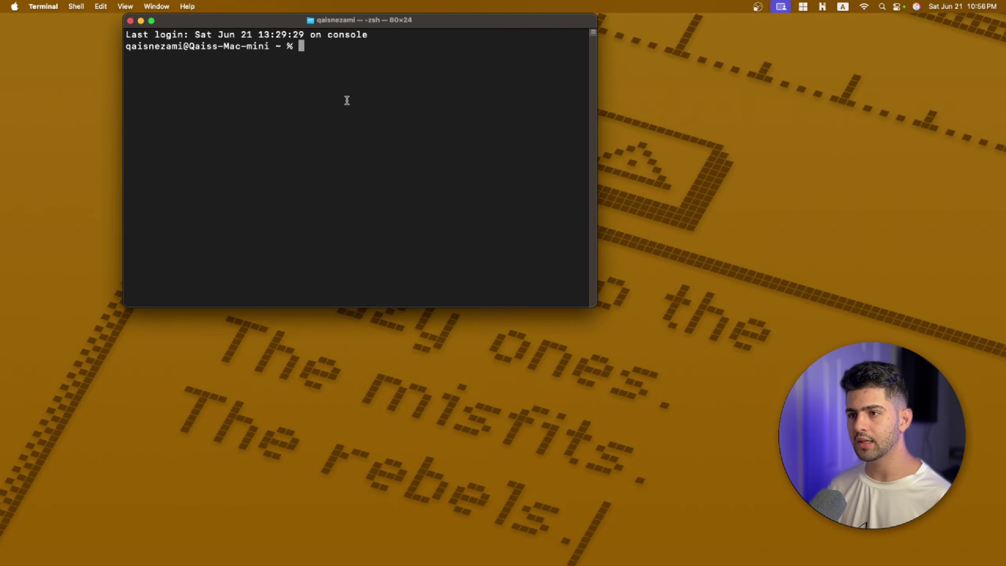
Check the installed Python version by running python3 --version, and highlight the reported version.
type("py")
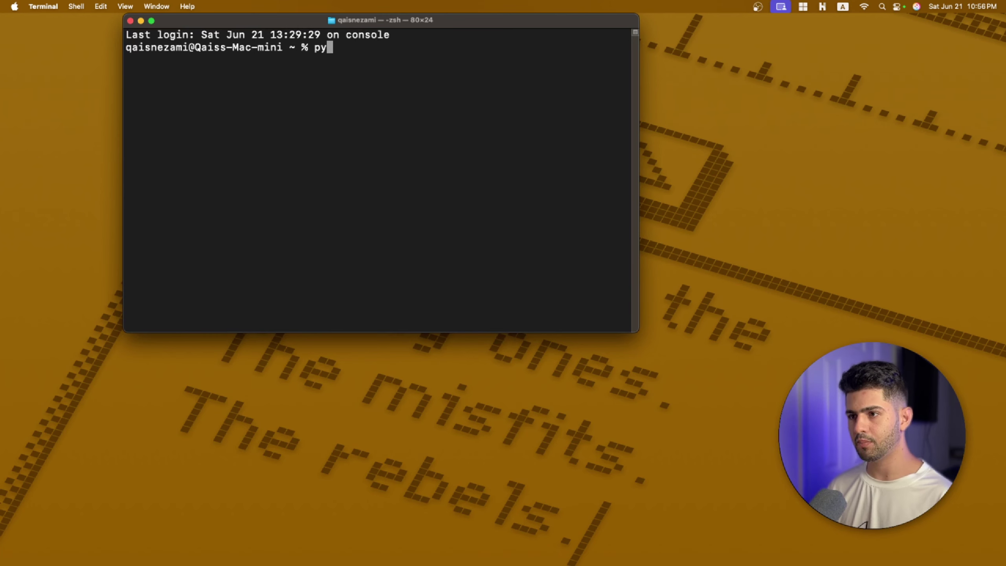
type("thon3")
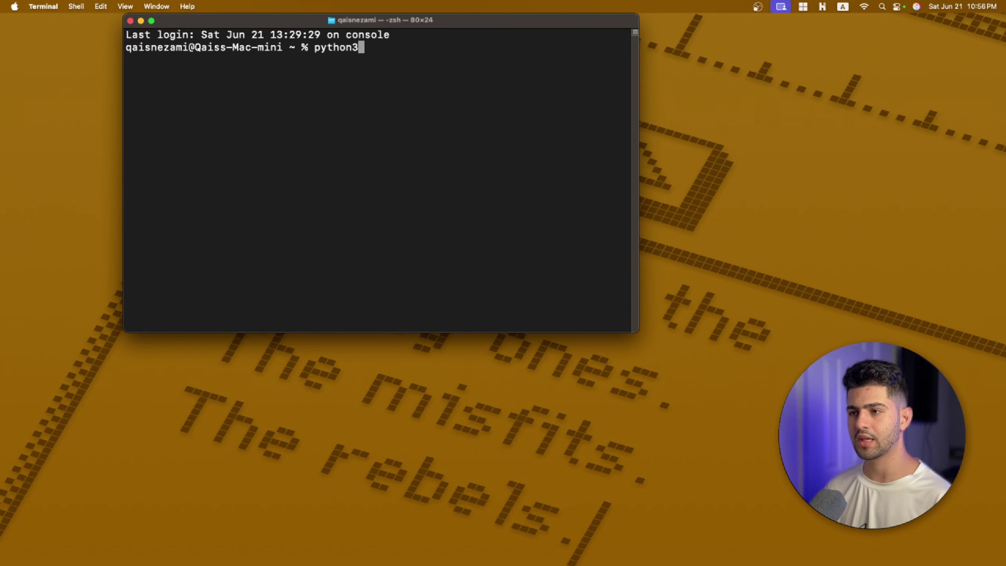
type(" --v")
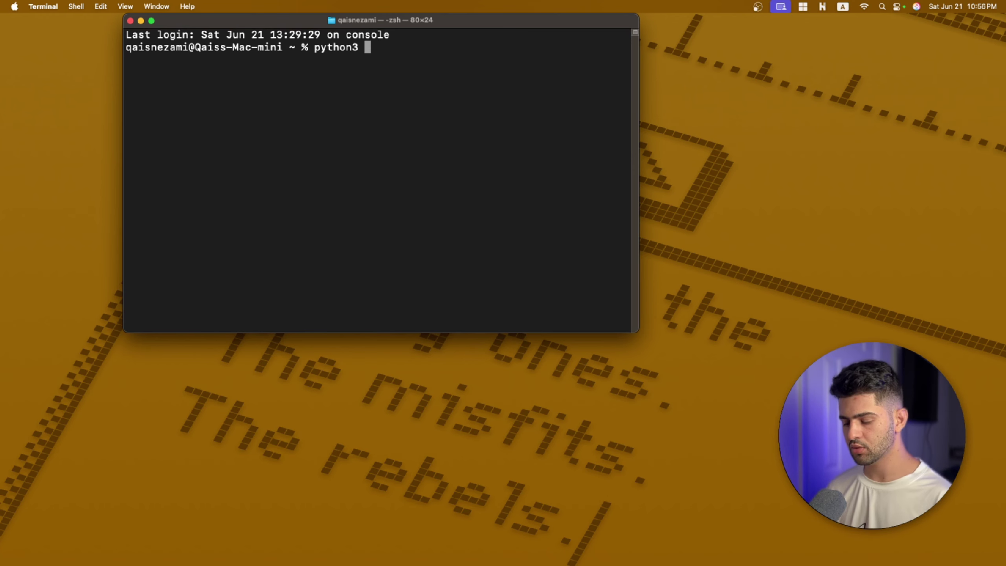
type("ersion")
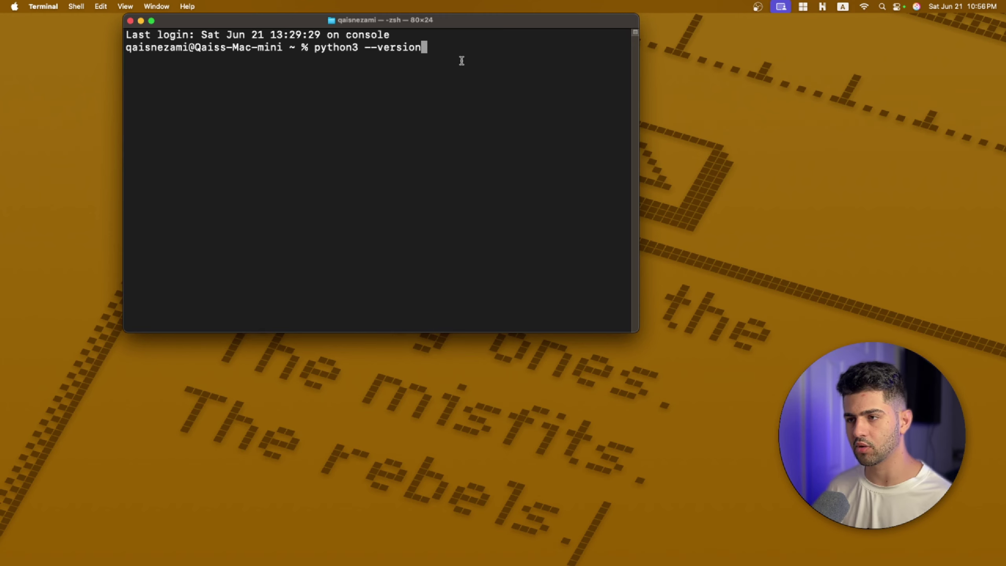
key("Return")
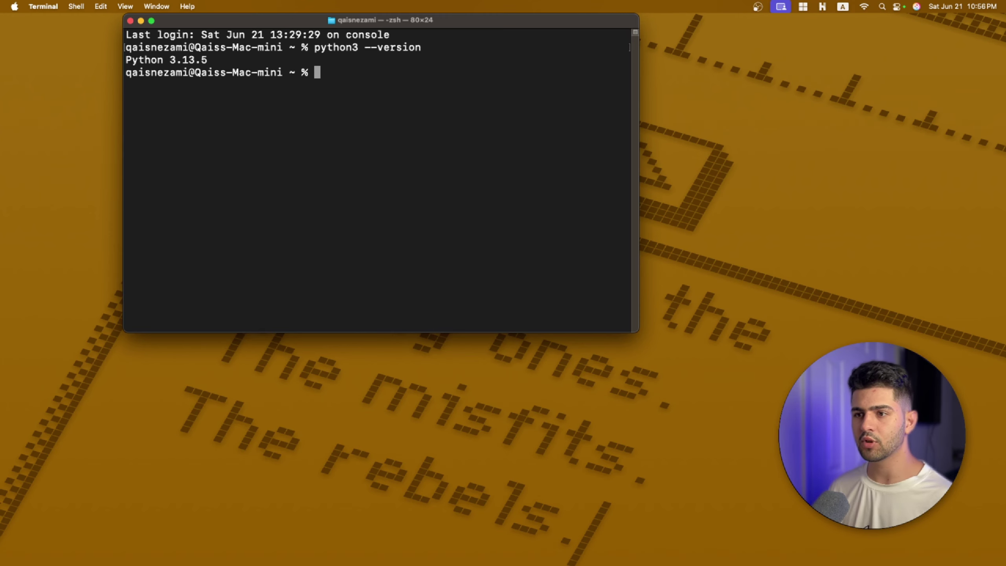
left_click_drag(210, 62, 117, 66)
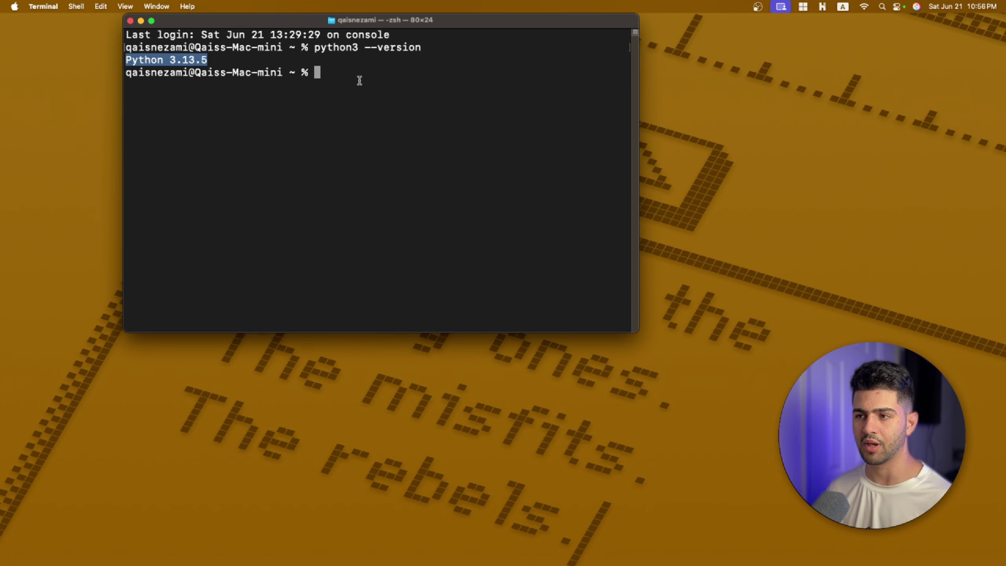
left_click(338, 73)
left_click_drag(208, 62, 108, 61)
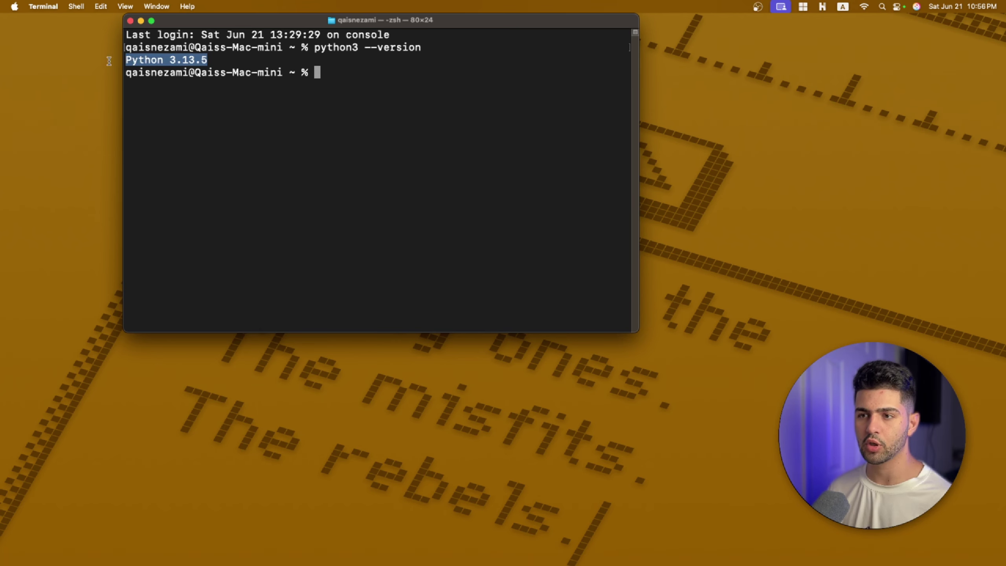
left_click(384, 76)
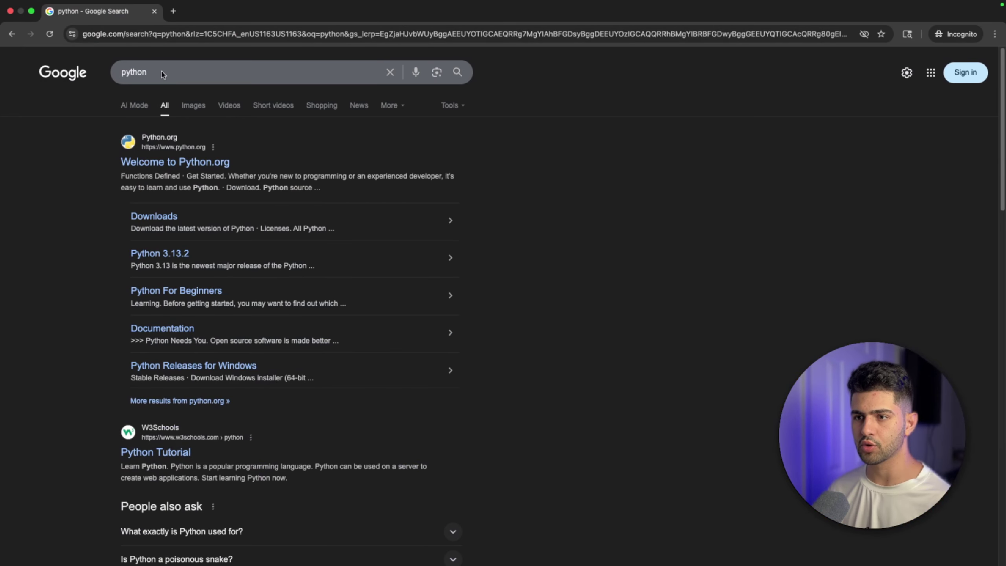
Download the Python 3.13.5 macOS installer from python.org in the browser, save it to the Desktop and open it.
left_click(175, 162)
mouse_move(370, 146)
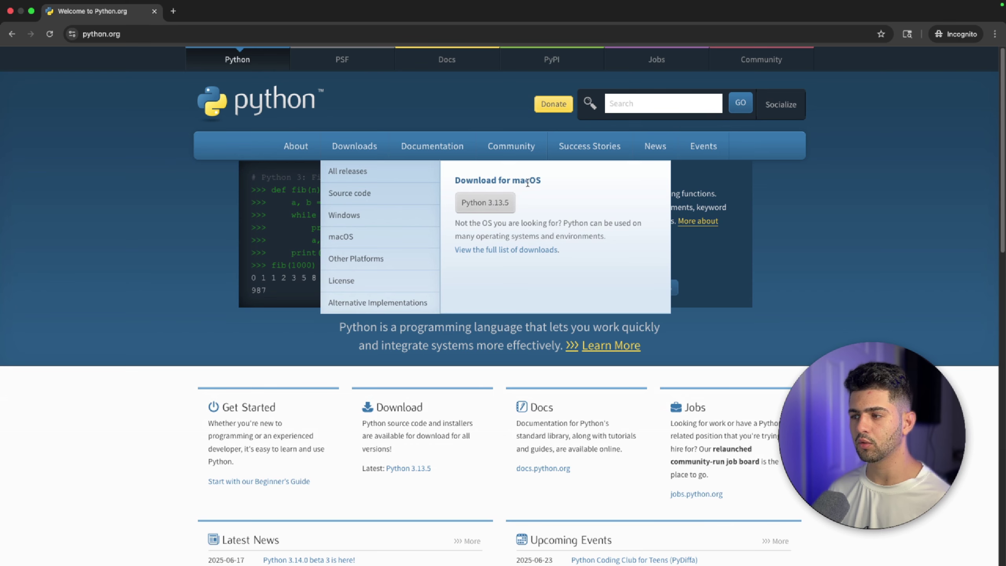
left_click(499, 205)
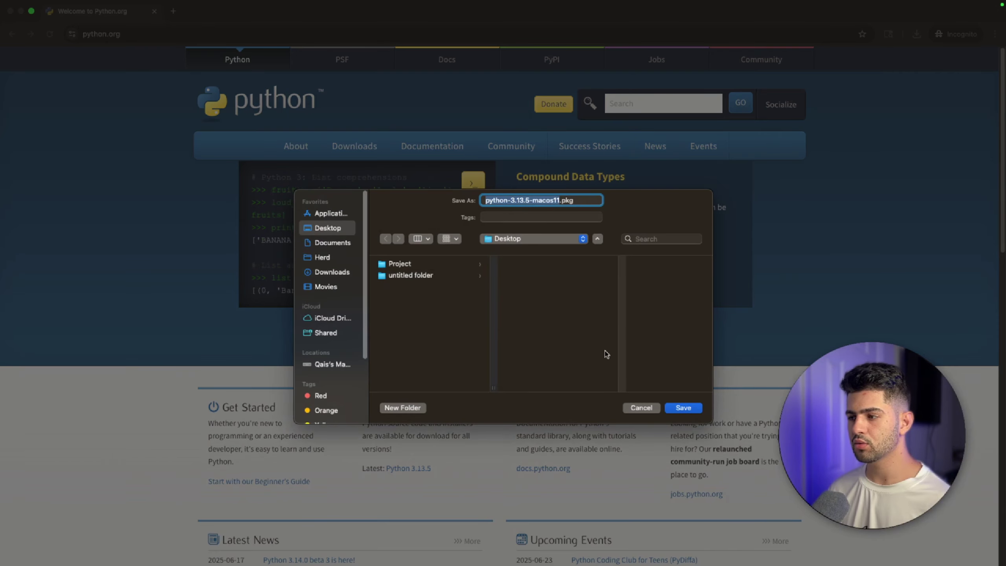
left_click(696, 408)
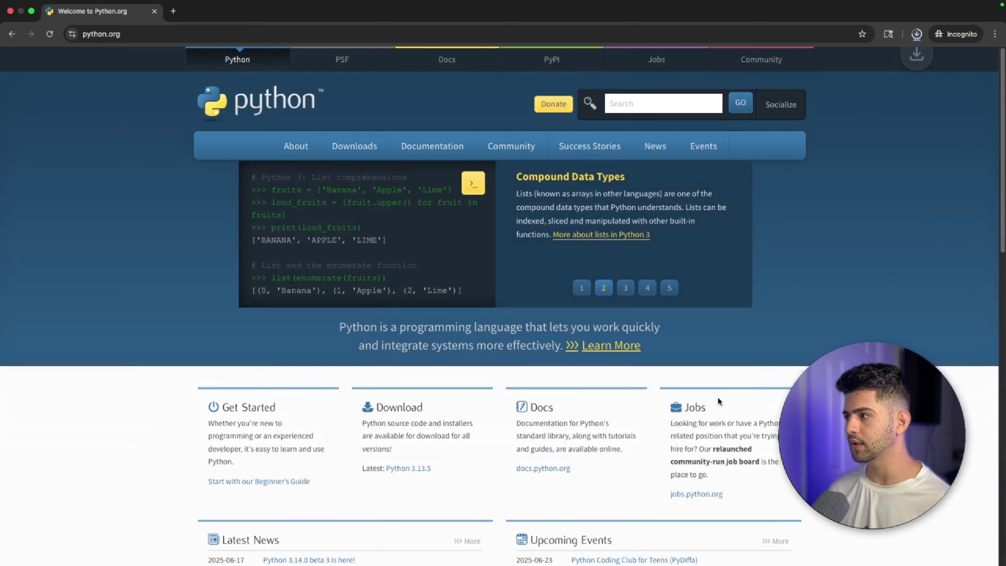
left_click(916, 34)
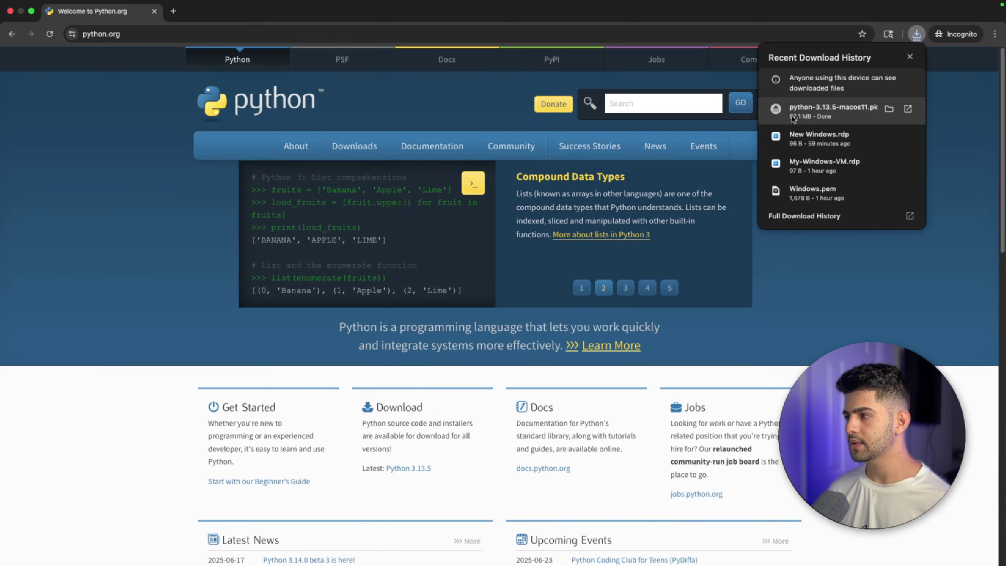
left_click(850, 113)
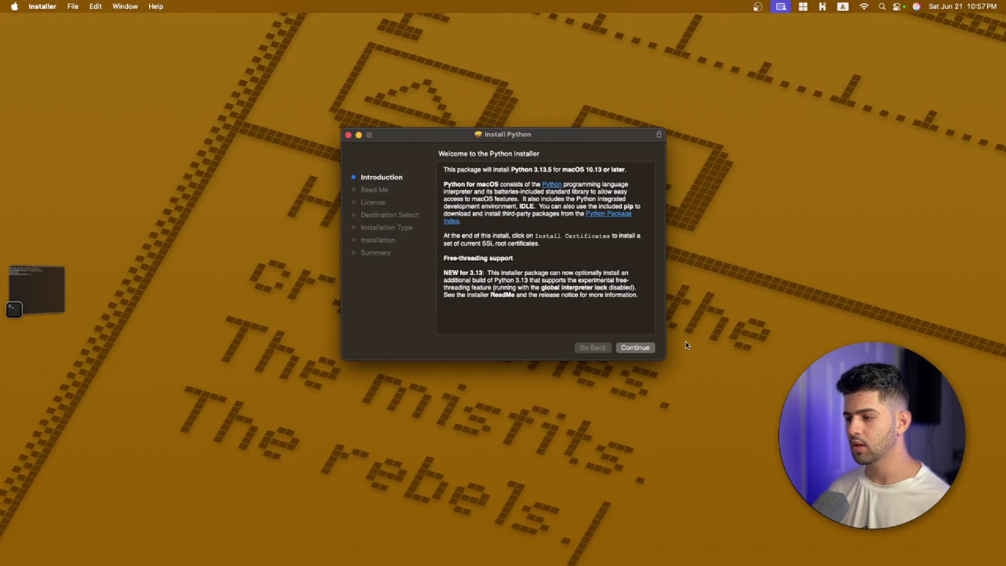
Accept the Python licence agreement with the default settings and authorize the installation with the account password.
left_click(633, 349)
left_click(634, 349)
left_click(634, 350)
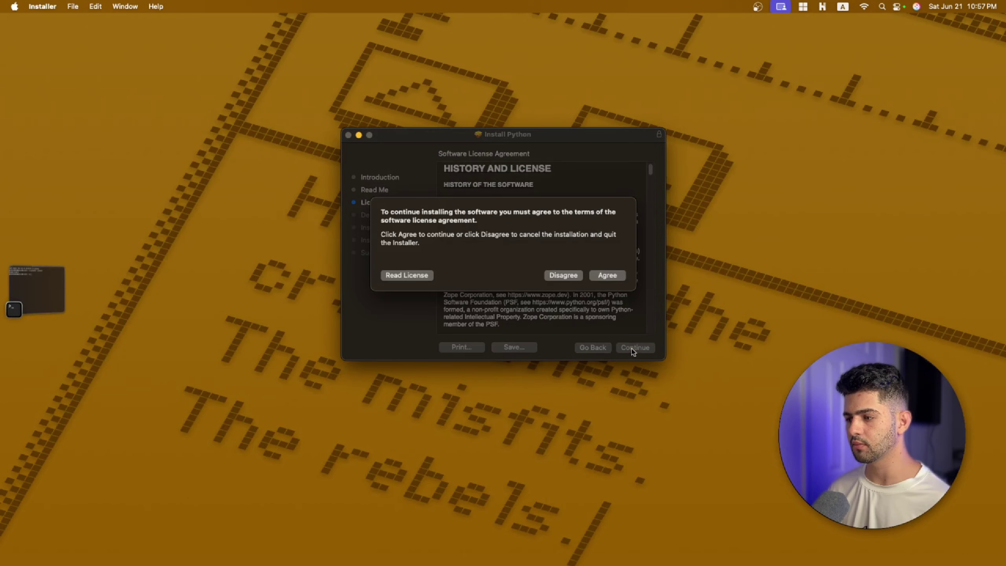
left_click(607, 275)
left_click(637, 347)
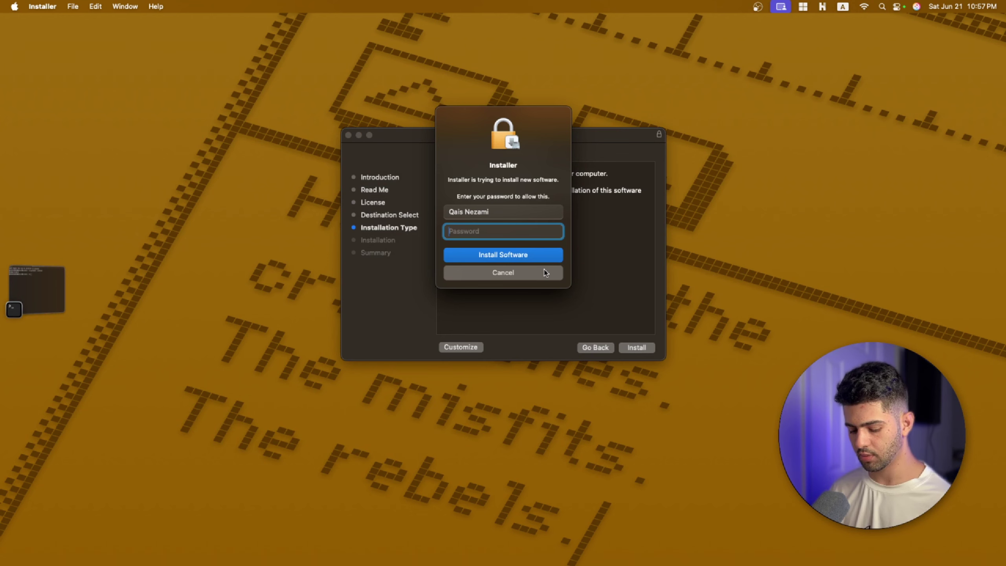
type("••••••")
key("Return")
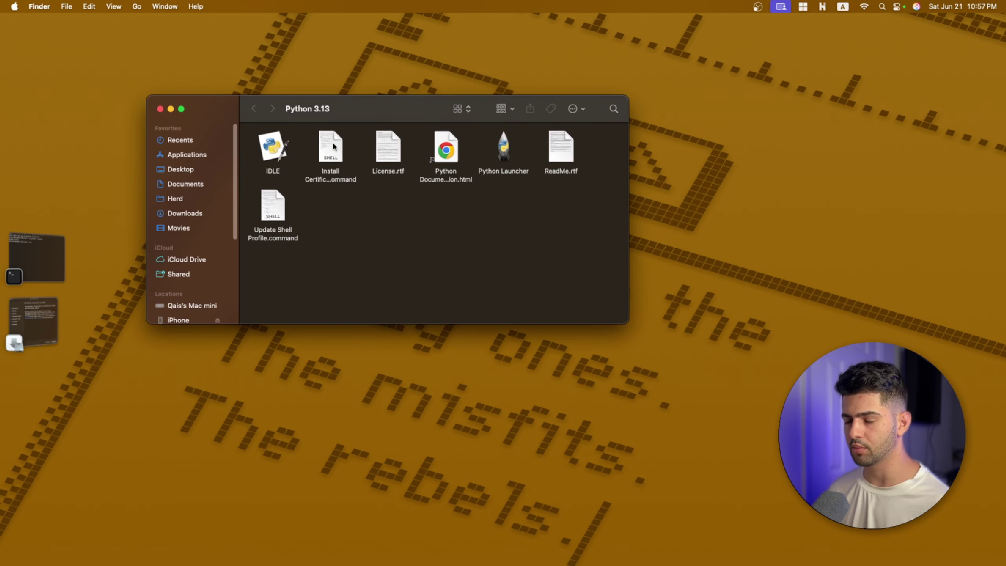
Close the old Terminal window and open a fresh one with enlarged text.
left_click(50, 268)
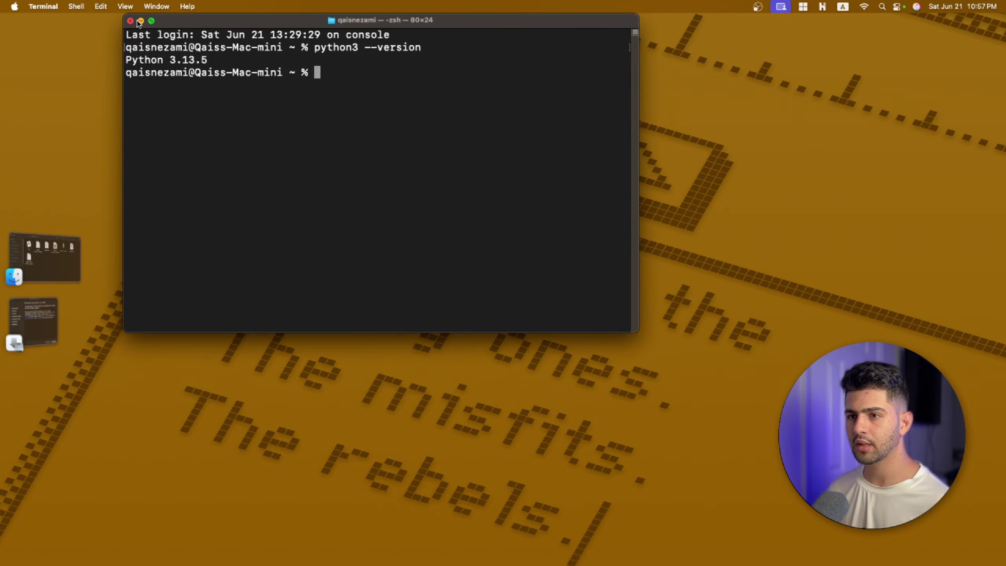
left_click(130, 20)
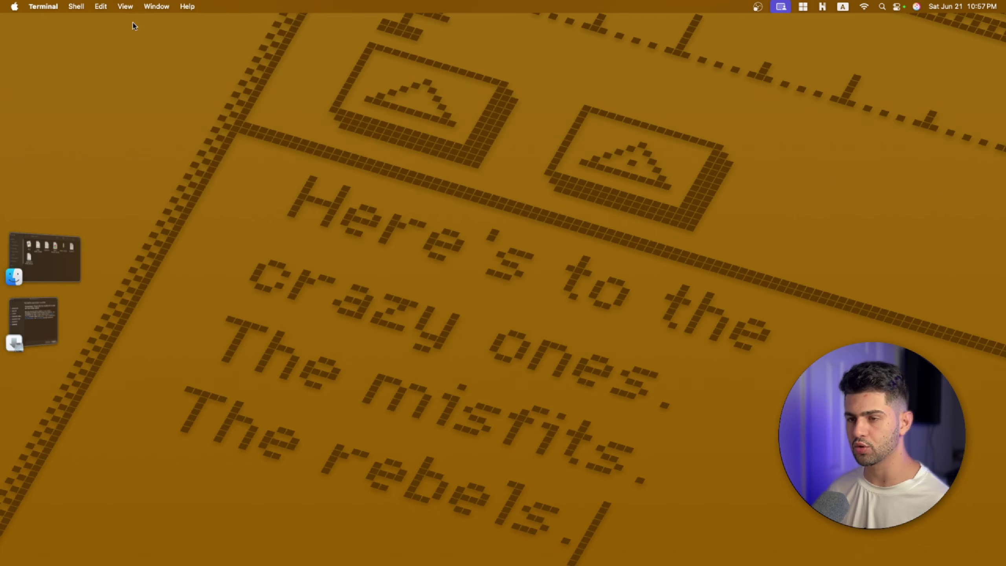
key("F4")
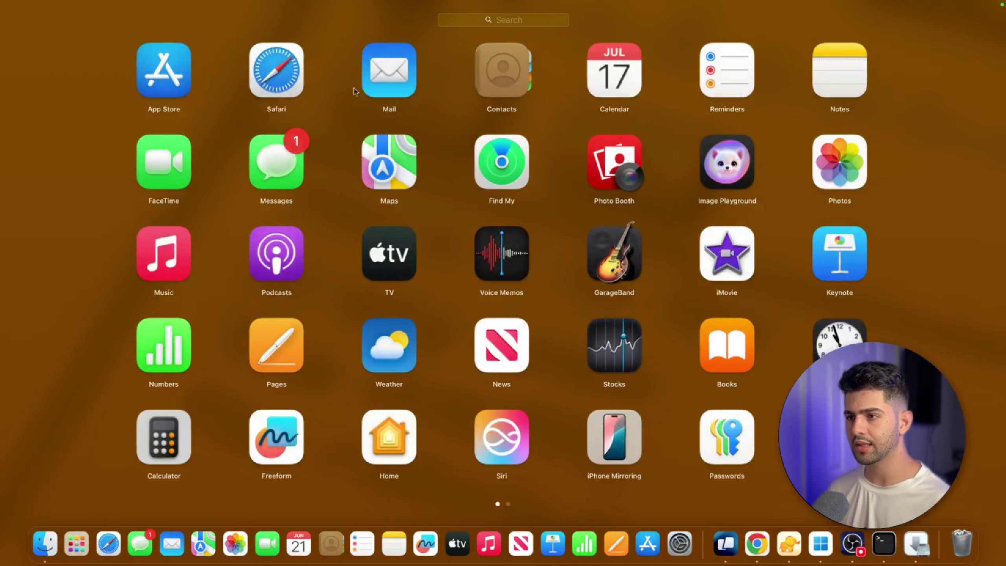
type("ter")
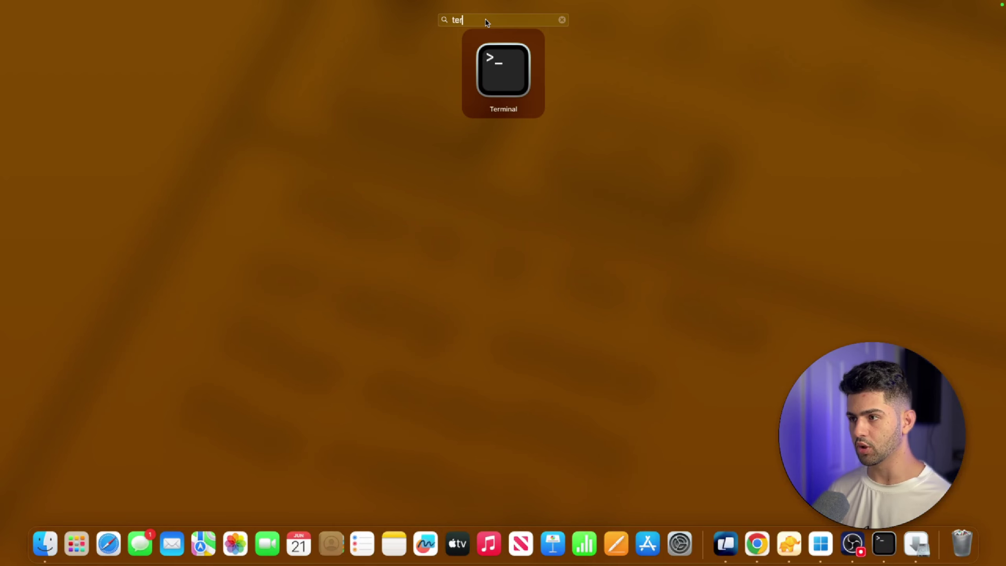
left_click(502, 69)
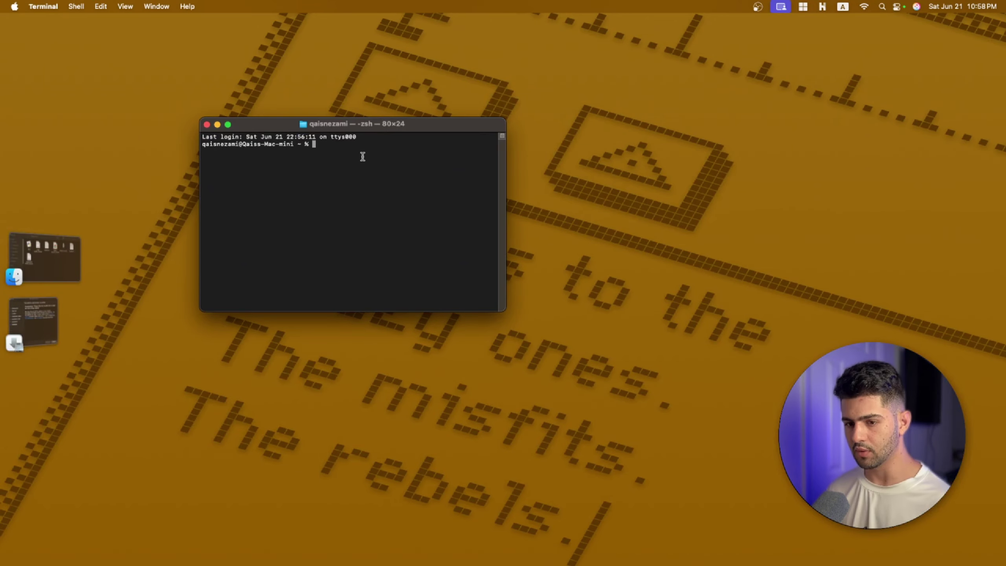
key("super+equal")
key("super+equal")
key("super+equal")
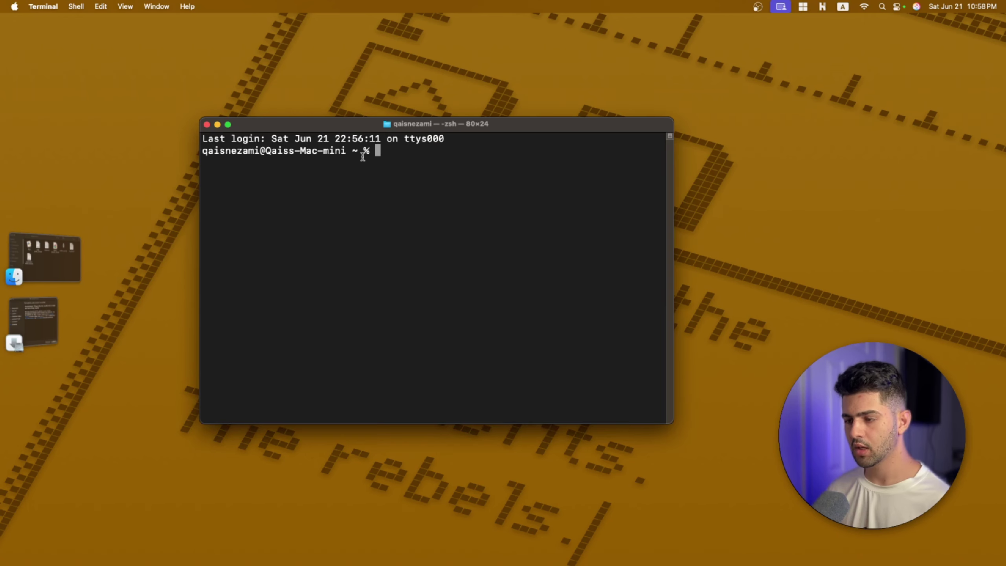
Verify the Python installation with python3 --version in the new session, and highlight the reported version.
type("pytho")
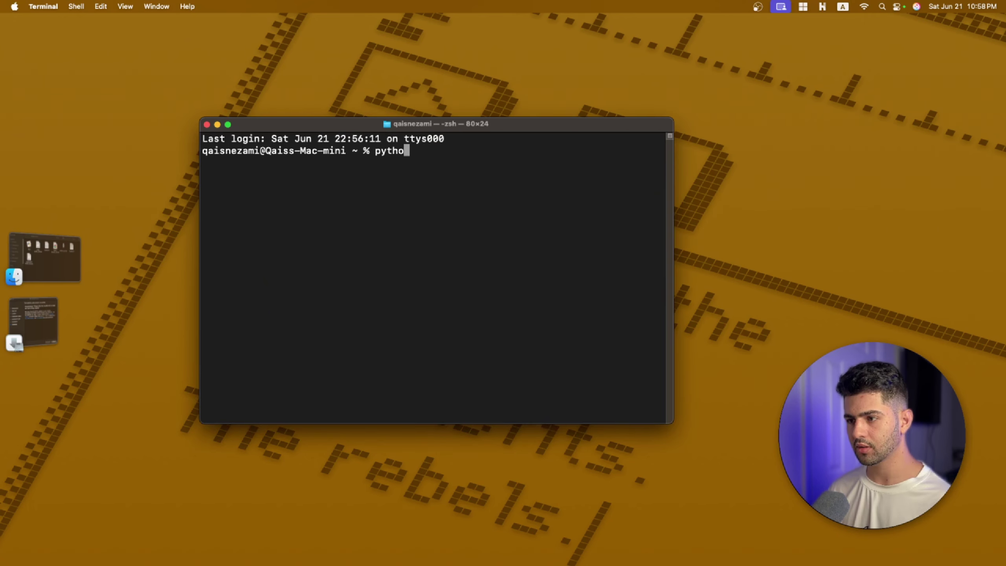
type("n3 --")
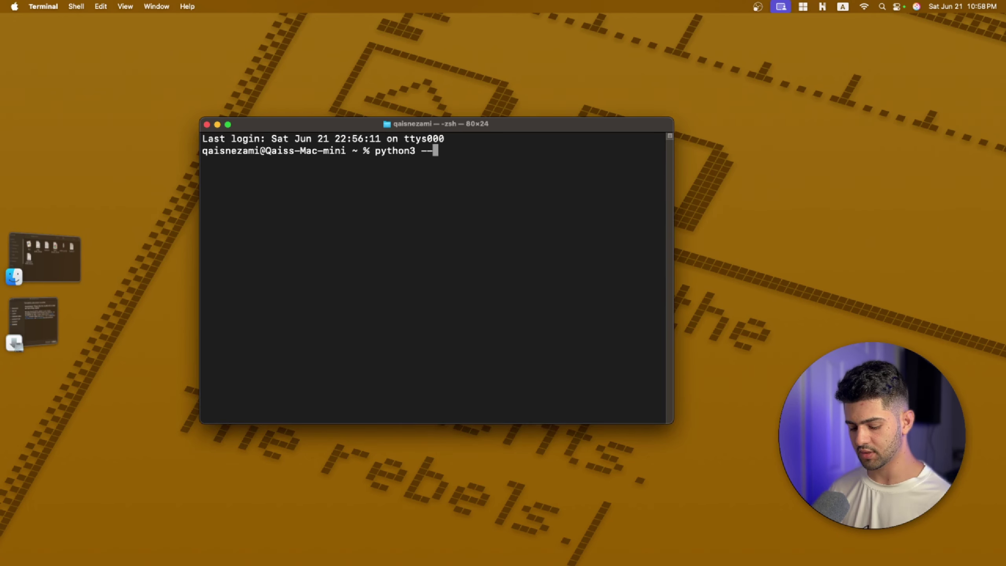
type("version")
key("Return")
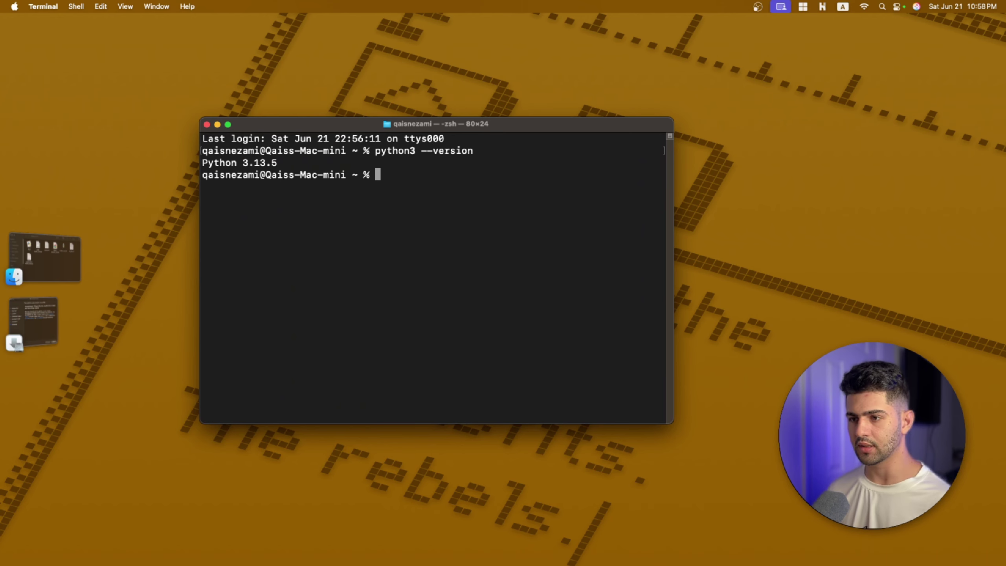
left_click_drag(278, 162, 195, 161)
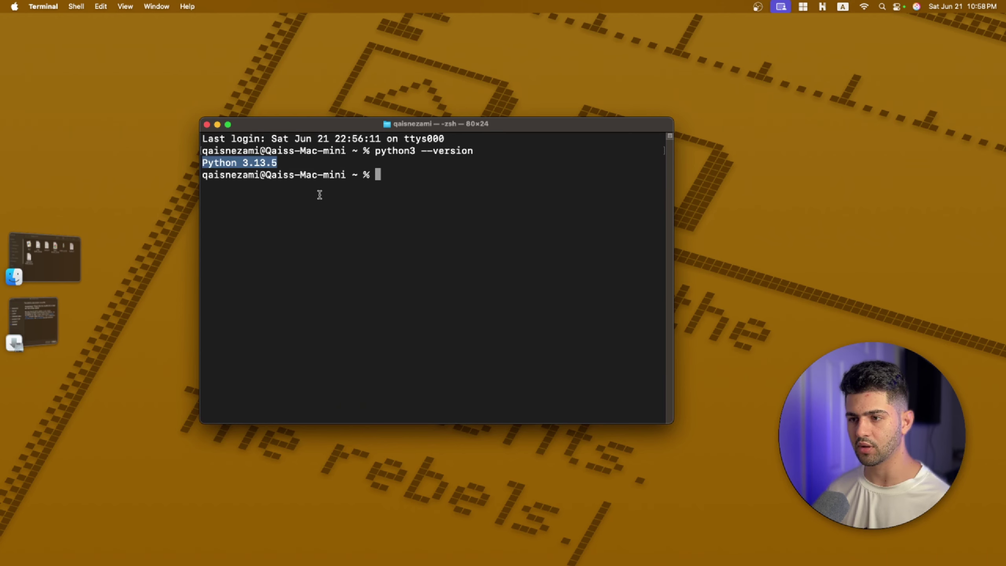
left_click(411, 188)
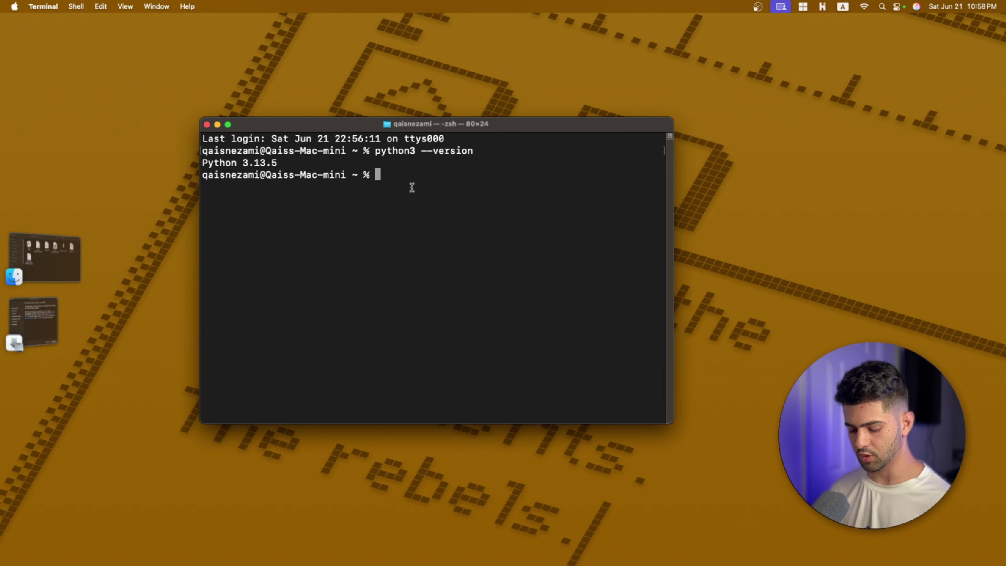
Start the interactive Python interpreter with the python3 command.
type("py")
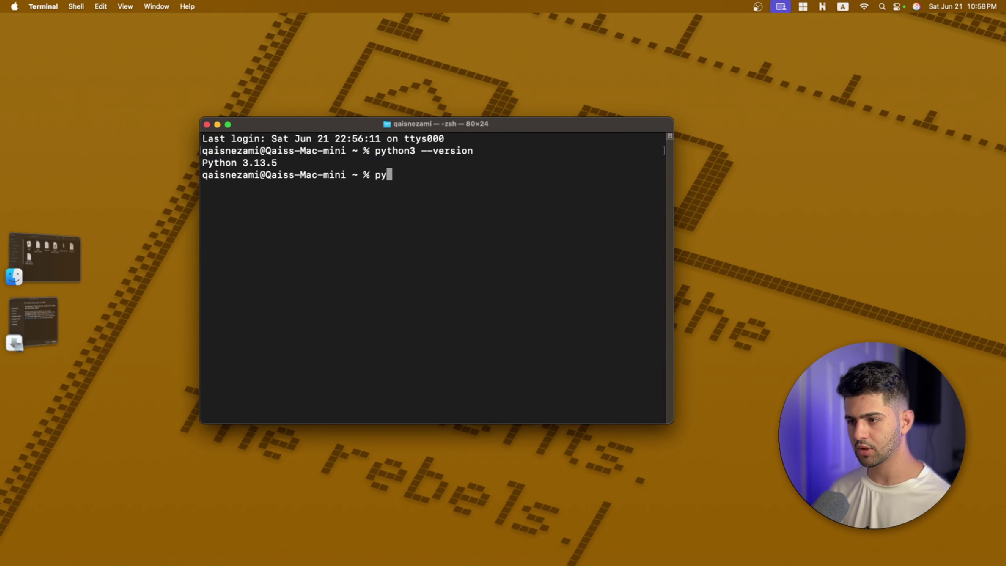
type("thon3")
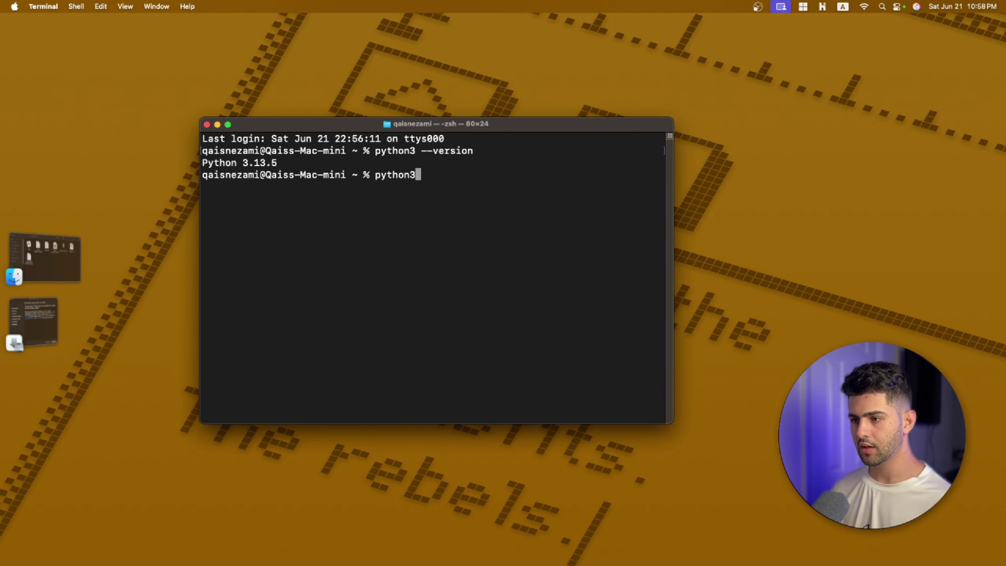
key("Return")
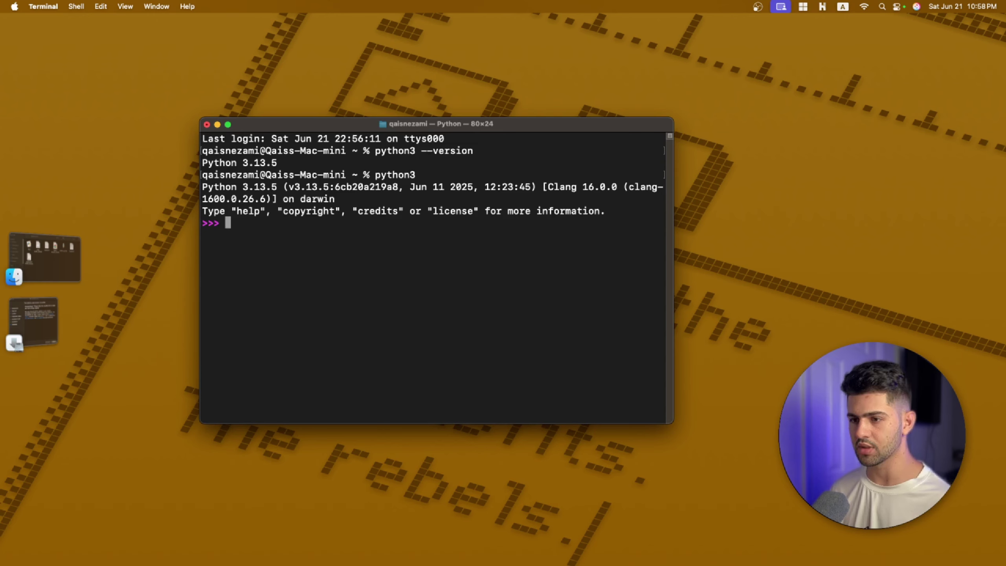
Run print("hello Tiktok") in the Python interpreter and highlight the printed output.
type("print()")
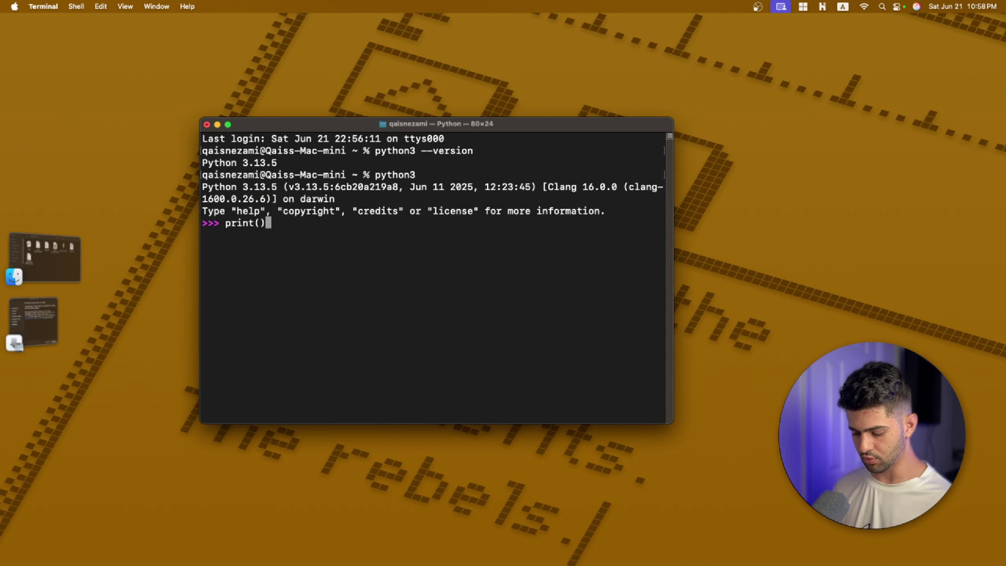
key("Left")
type("\"\"")
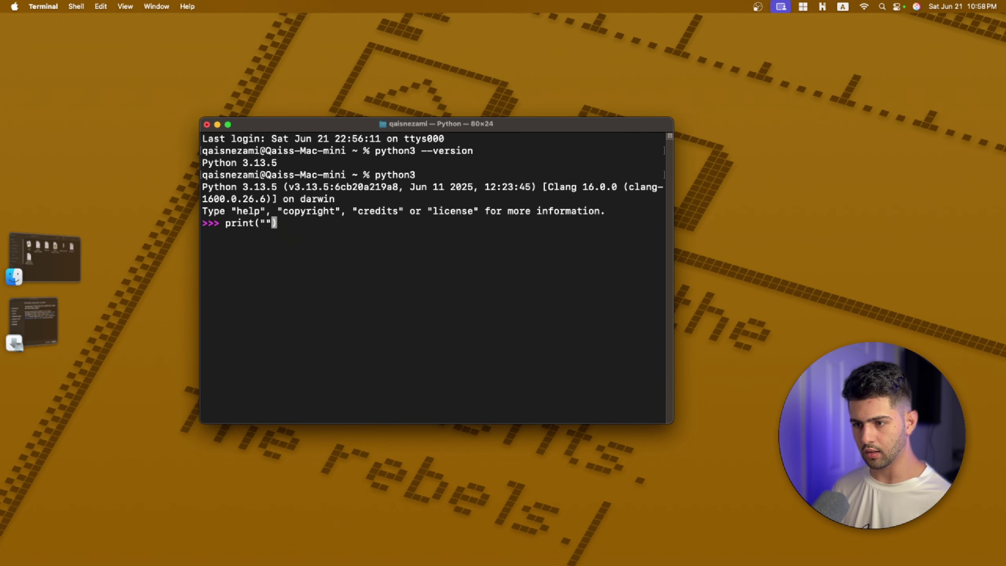
key("Left")
type("hell")
type("o Tikto")
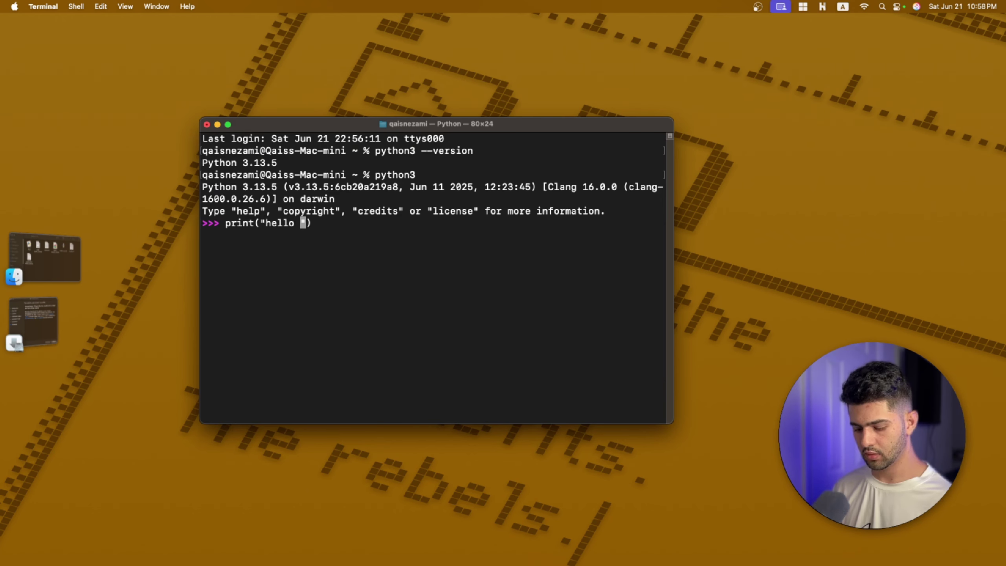
type("k")
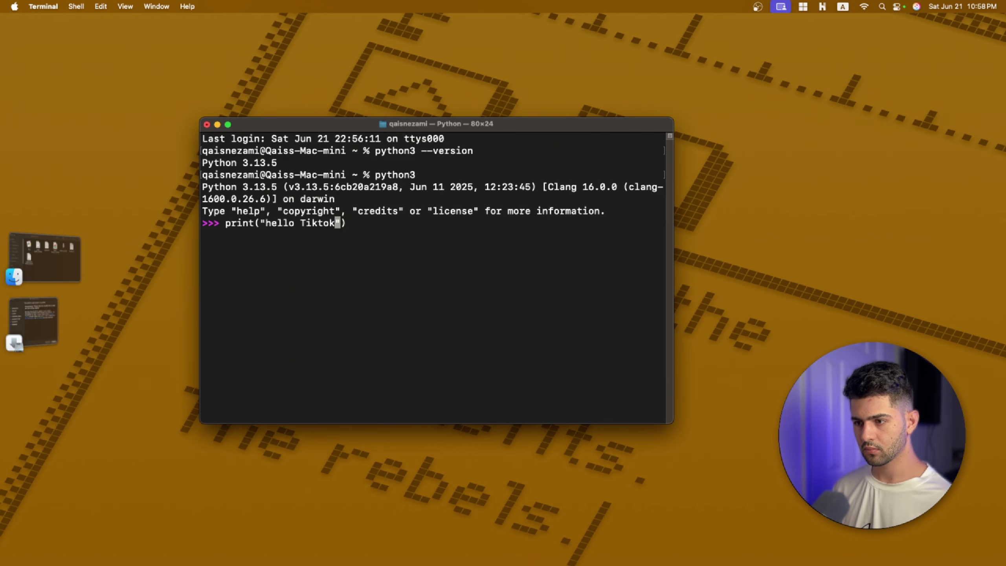
key("Return")
left_click_drag(274, 236, 168, 249)
left_click(268, 246)
Leave the Python interpreter with exit() and clear the terminal.
type("e")
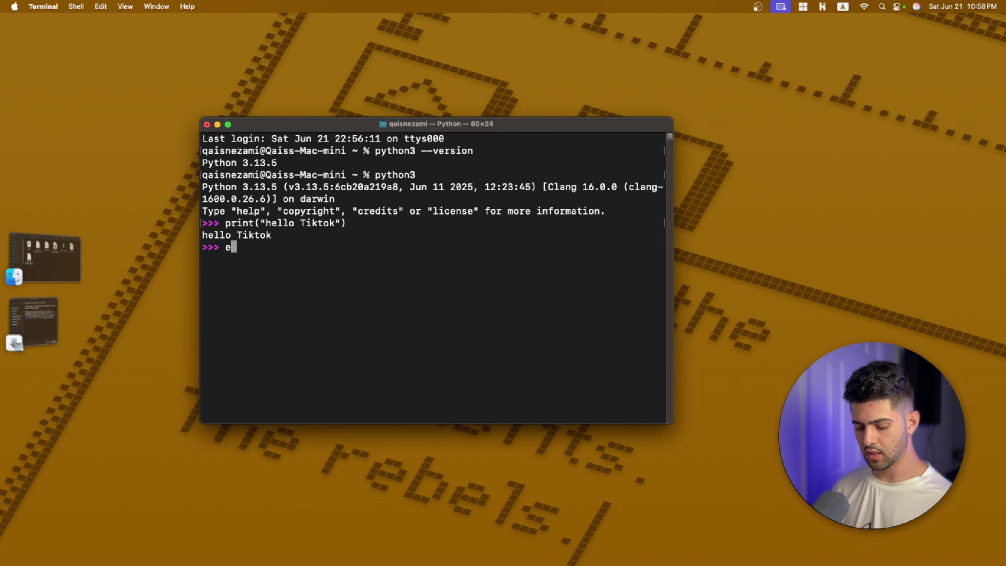
type("xit()")
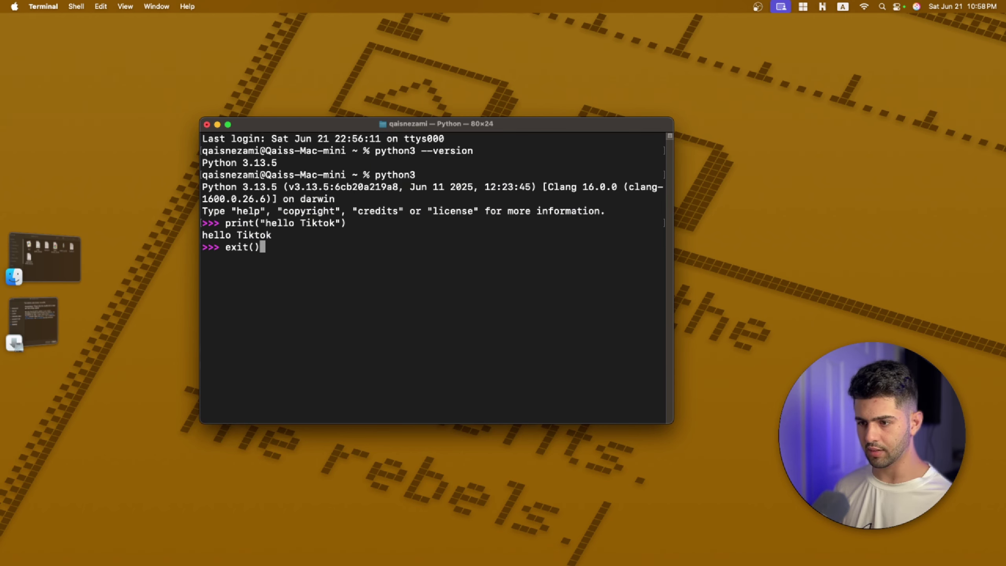
key("Return")
type("claer")
key("Return")
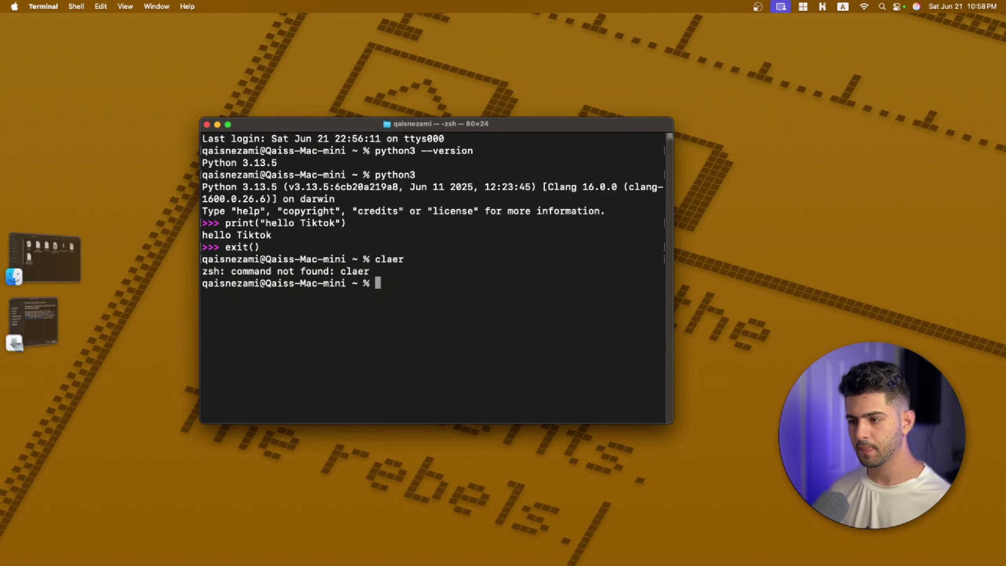
type("clear")
key("Return")
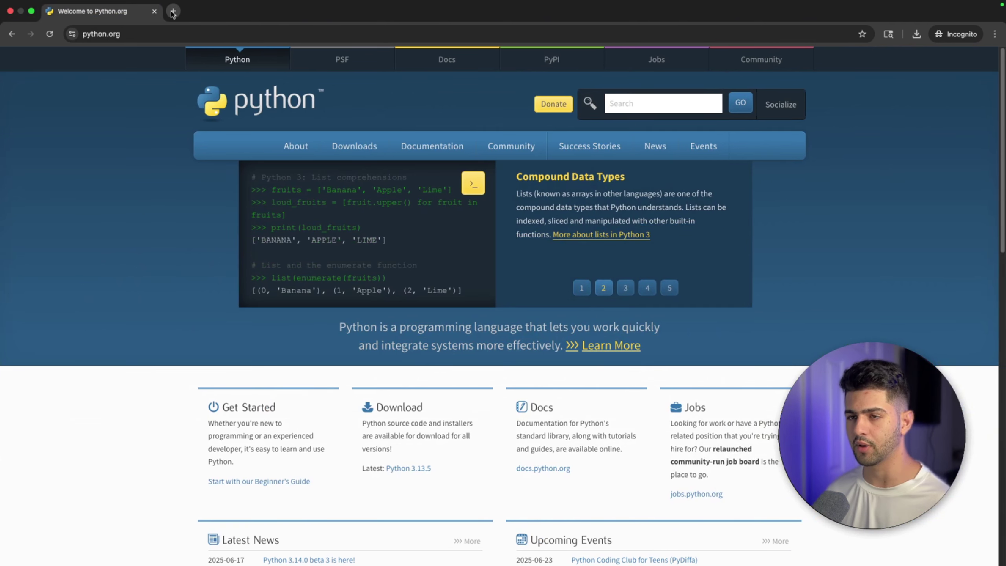
Search the web for vscode in a new browser tab and open the Visual Studio Code download page.
left_click(173, 12)
type("vs")
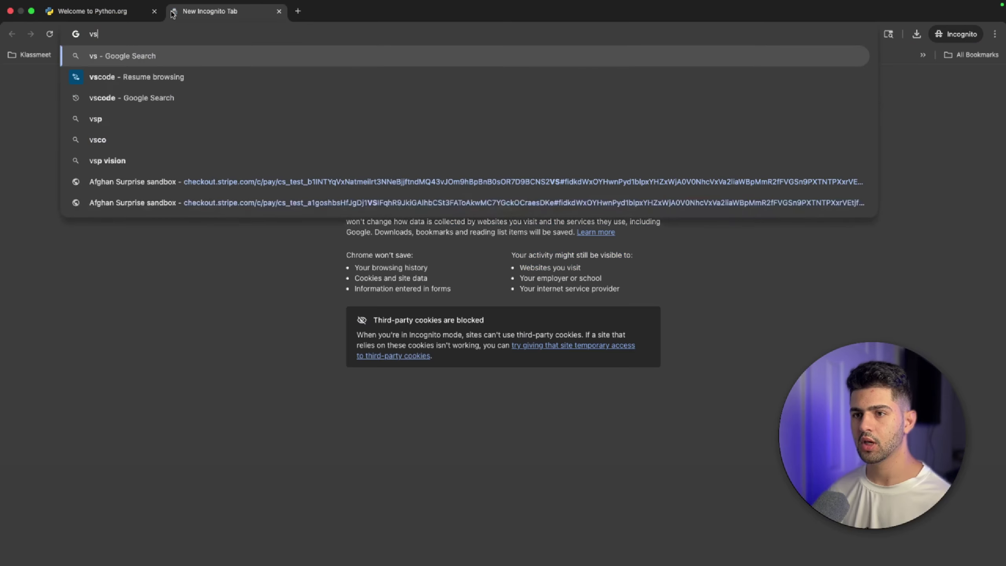
type("code")
key("Return")
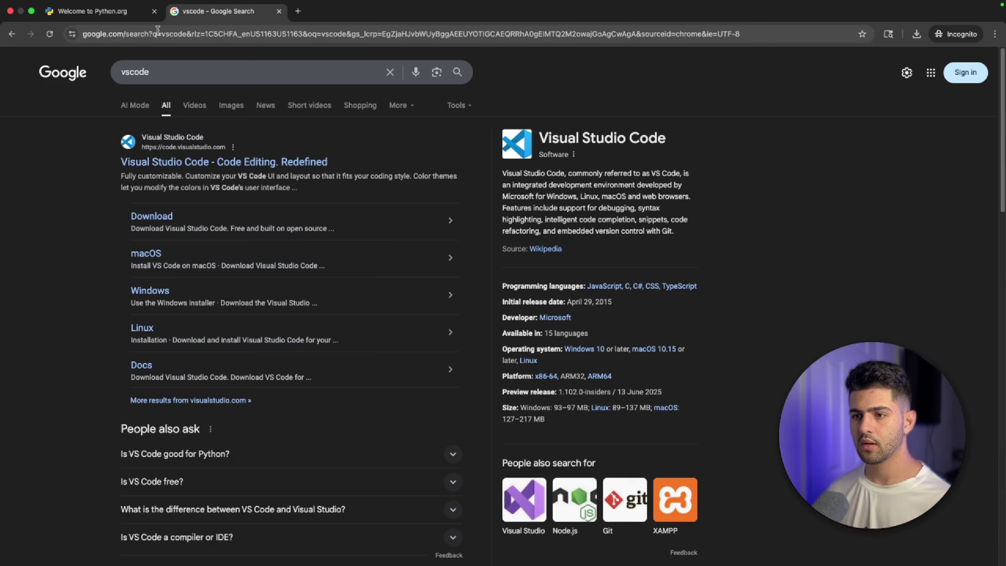
left_click(157, 216)
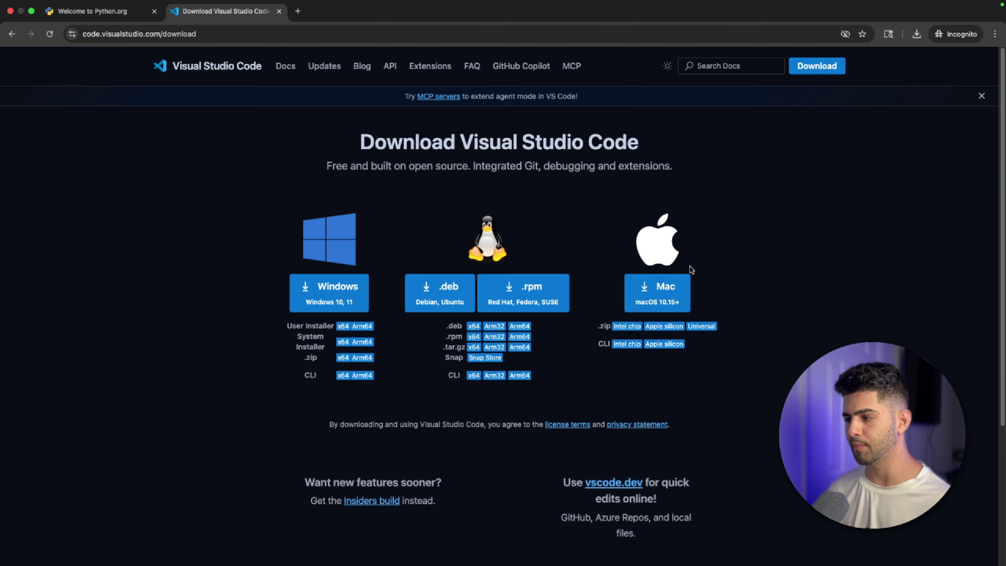
scroll(697, 254, "down", 1)
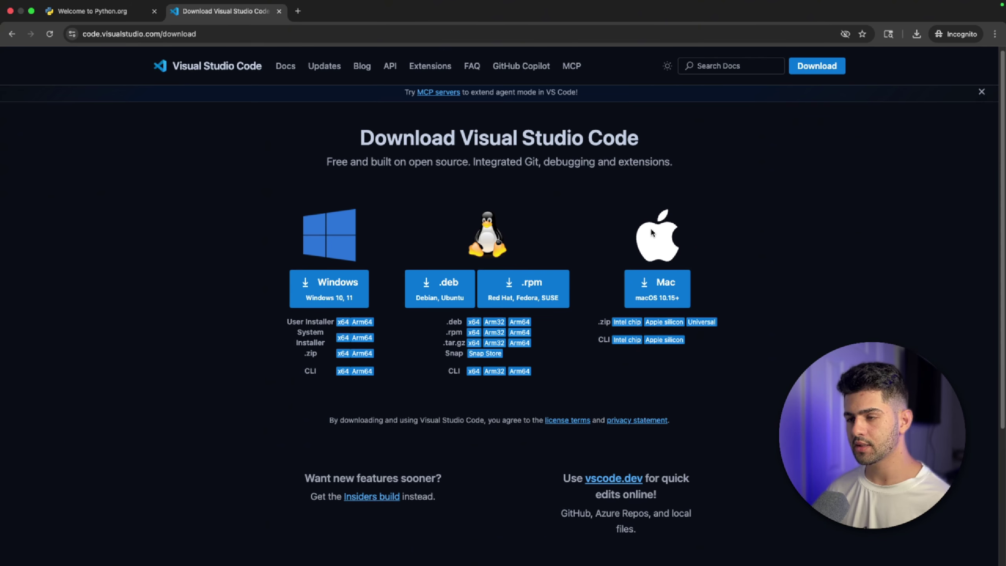
scroll(654, 232, "down", 1)
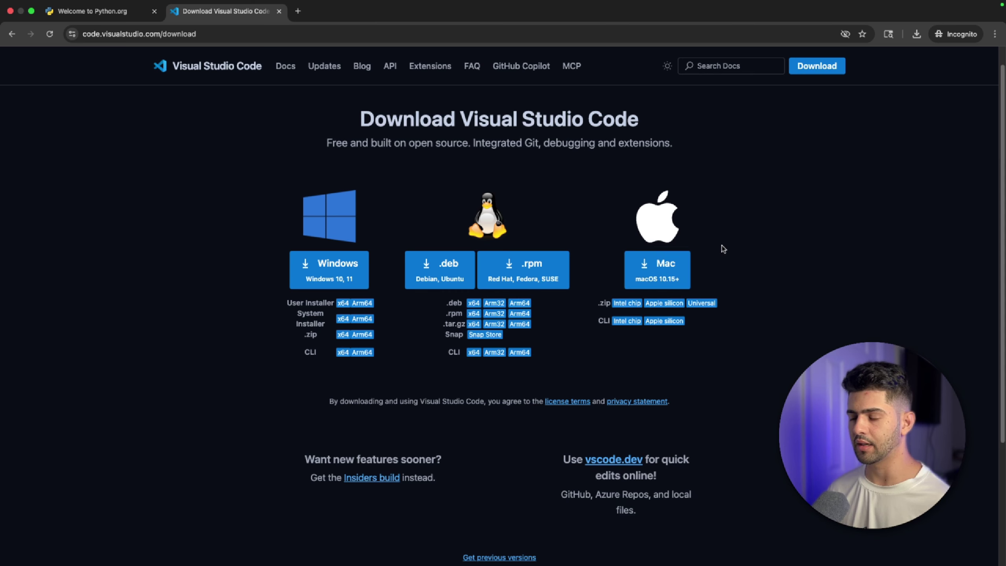
Check the Mac's chip type in About This Mac, and close the information window.
key("ctrl+Left")
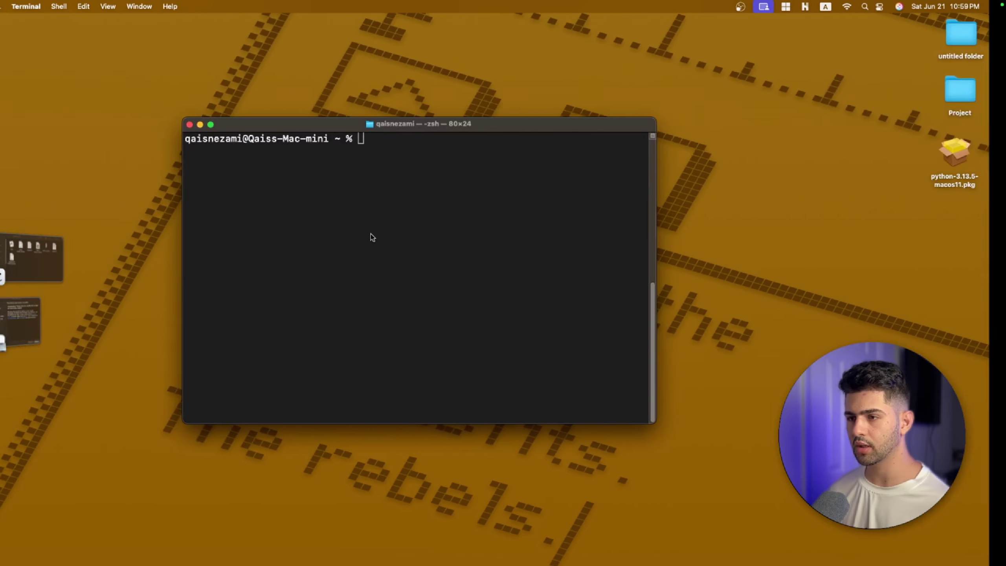
left_click(14, 7)
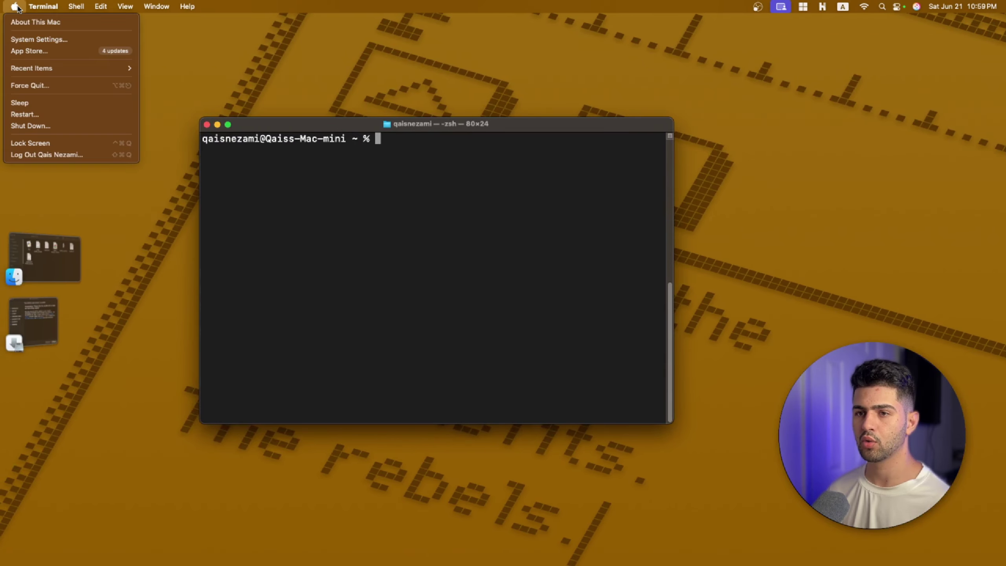
left_click(36, 23)
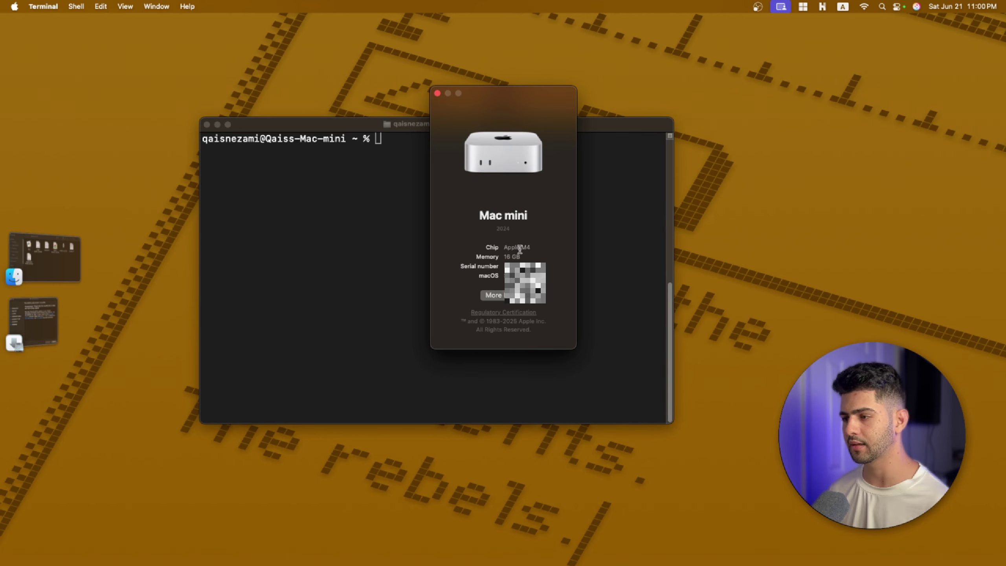
left_click(437, 93)
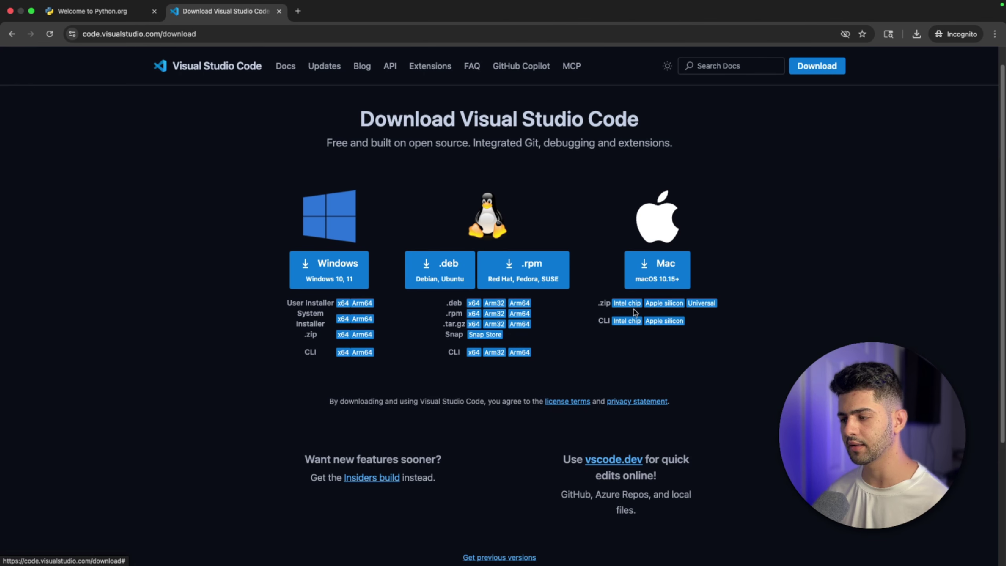
Download the Mac build of Visual Studio Code to the Desktop as VSCode-darwin-universal and extract the downloaded archive.
left_click(660, 263)
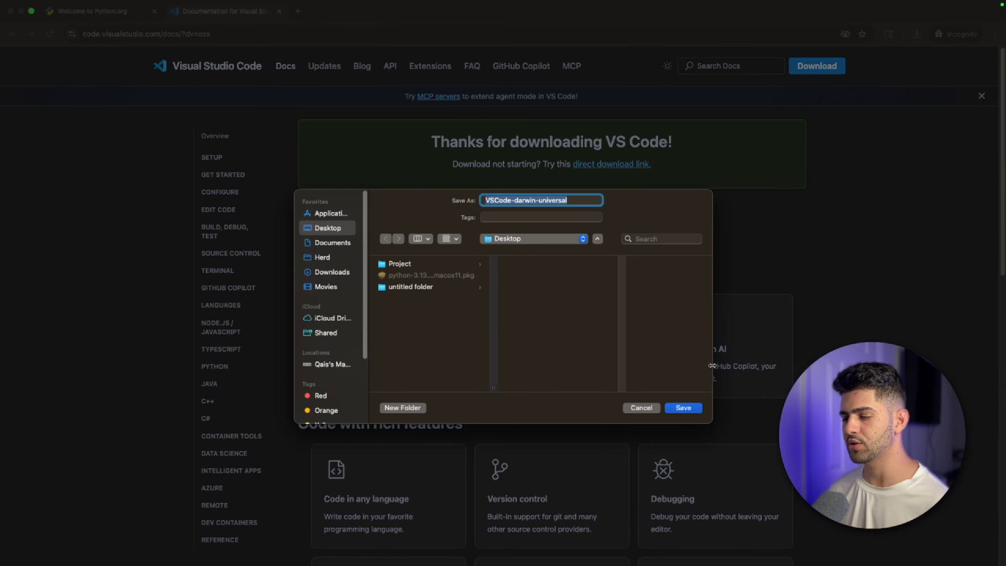
left_click(692, 408)
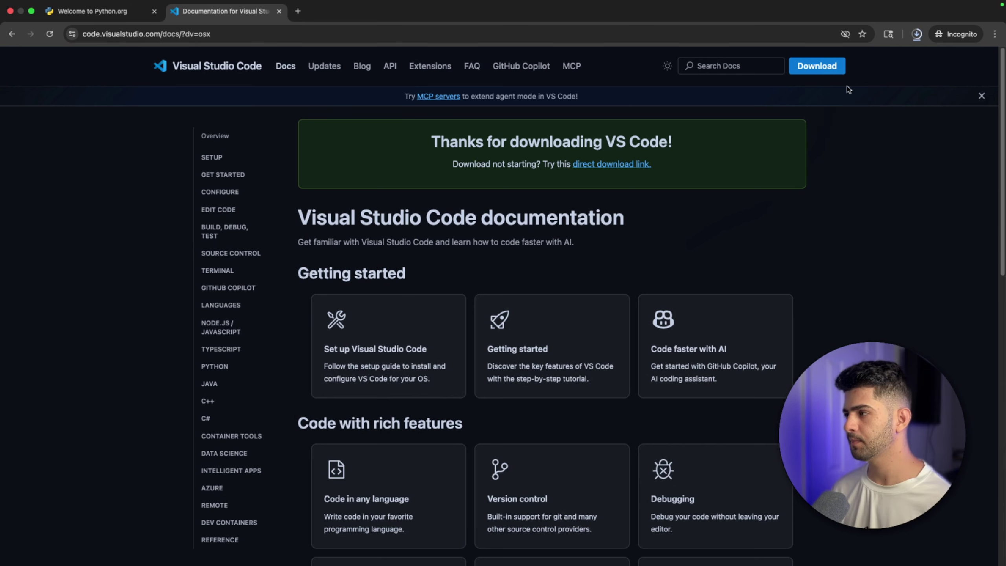
left_click(916, 34)
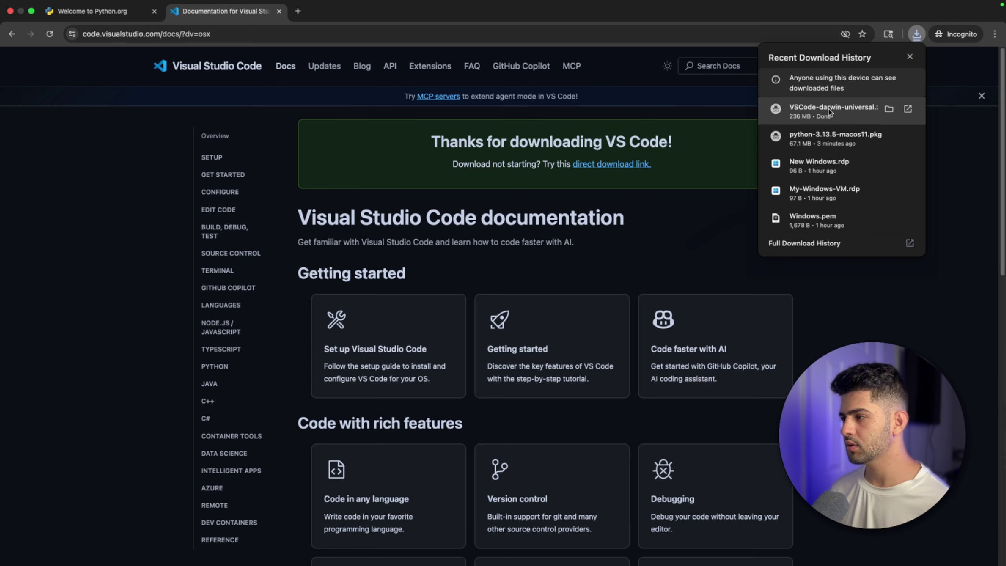
left_click(836, 118)
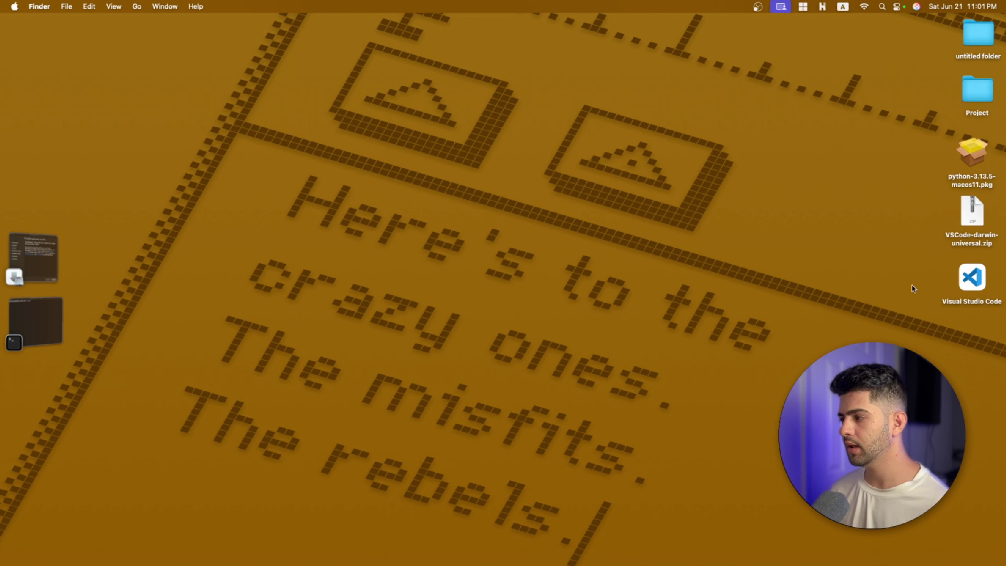
Open the Applications folder and try to move the extracted Visual Studio Code app from the desktop into it.
left_click(141, 8)
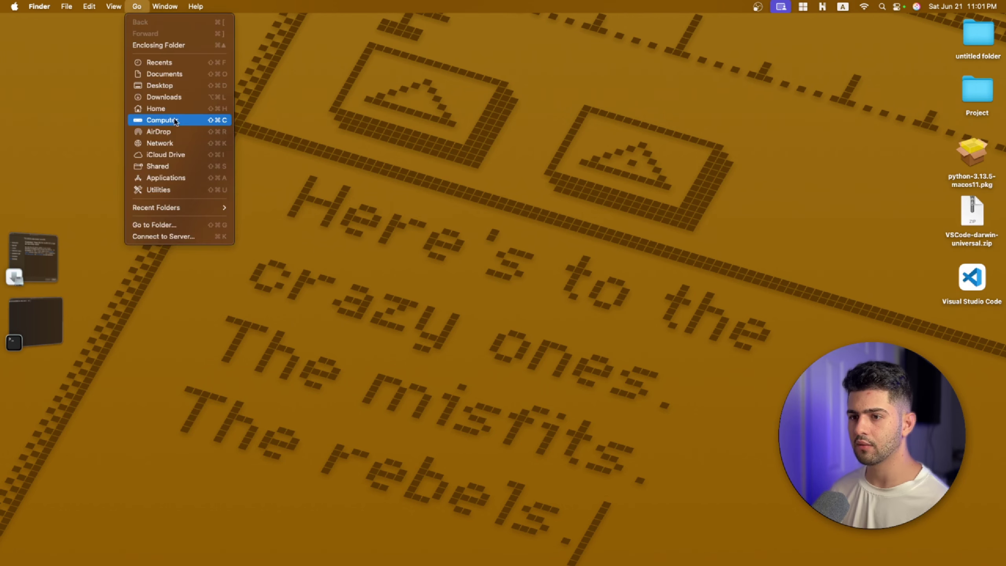
left_click(174, 177)
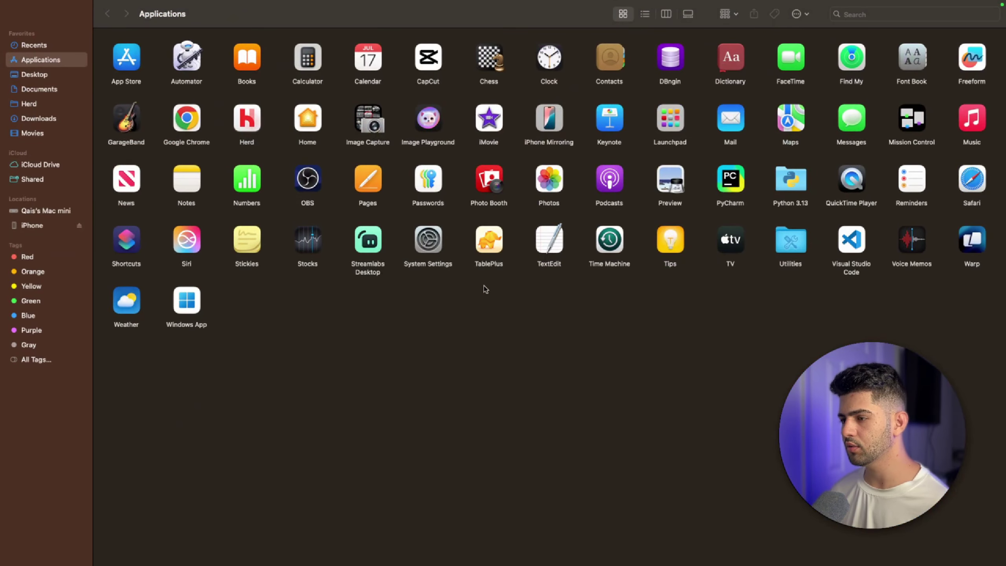
key("ctrl+Left")
left_click(937, 264)
left_click_drag(954, 288, 913, 282)
key("ctrl+Right")
key("ctrl+Left")
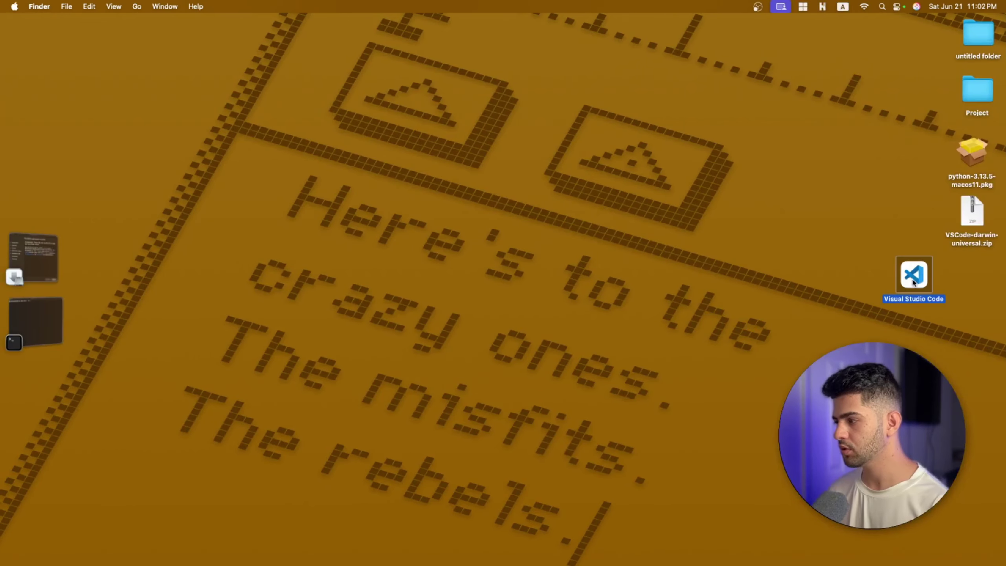
left_click(809, 290)
left_click(749, 293)
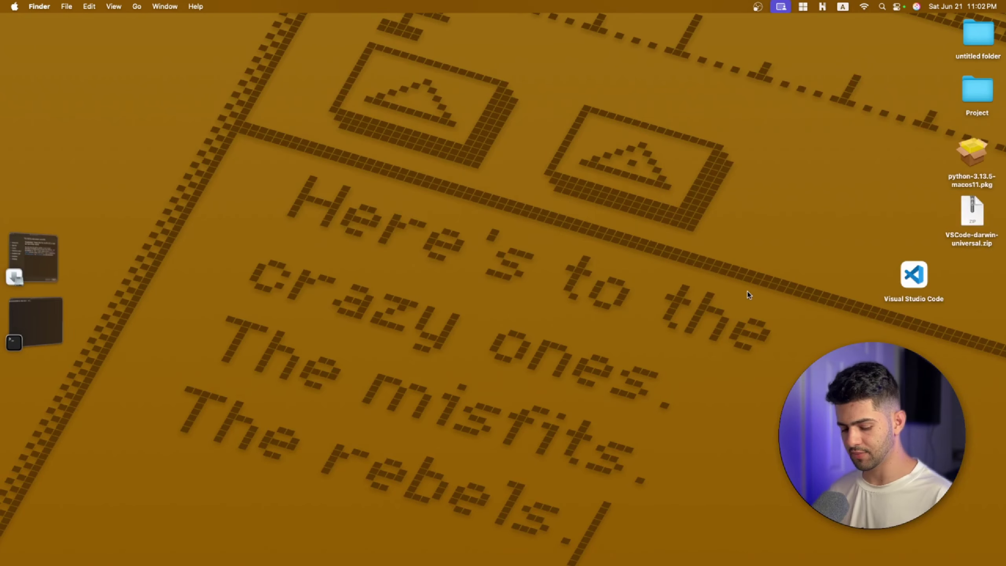
Find Visual Studio Code on the second page of Launchpad and launch it.
key("F4")
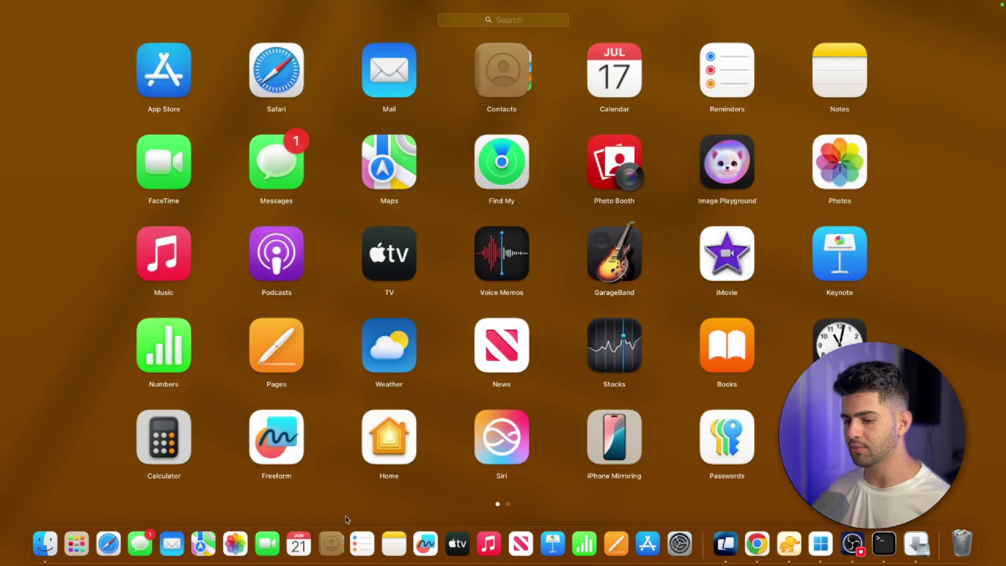
left_click(77, 543)
left_click(77, 543)
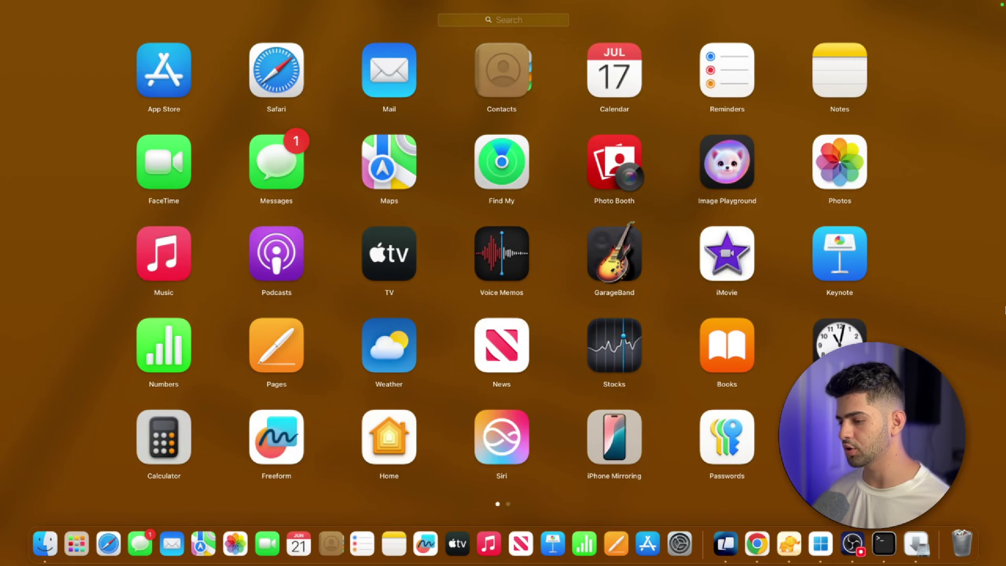
left_click_drag(993, 300, 375, 272)
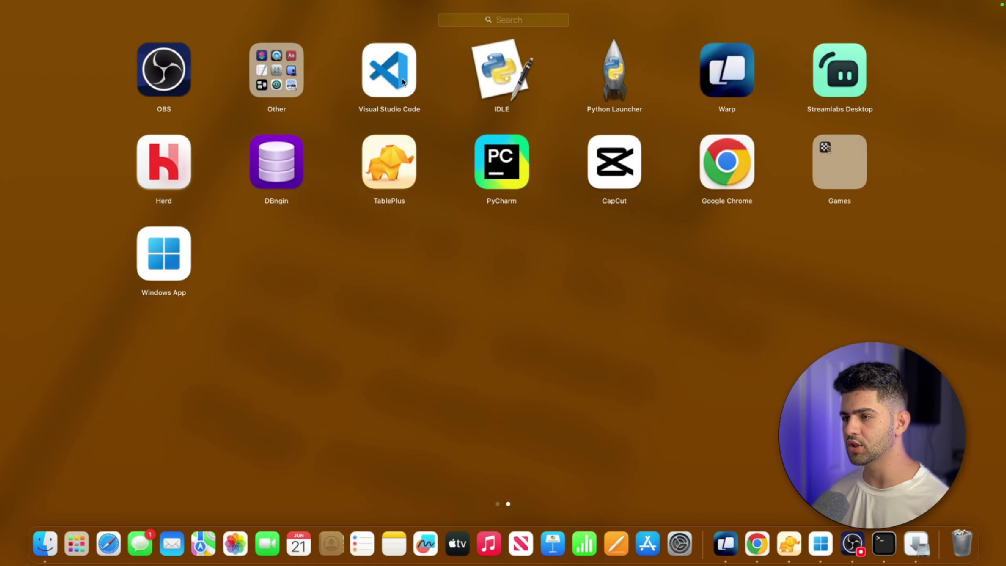
left_click(406, 95)
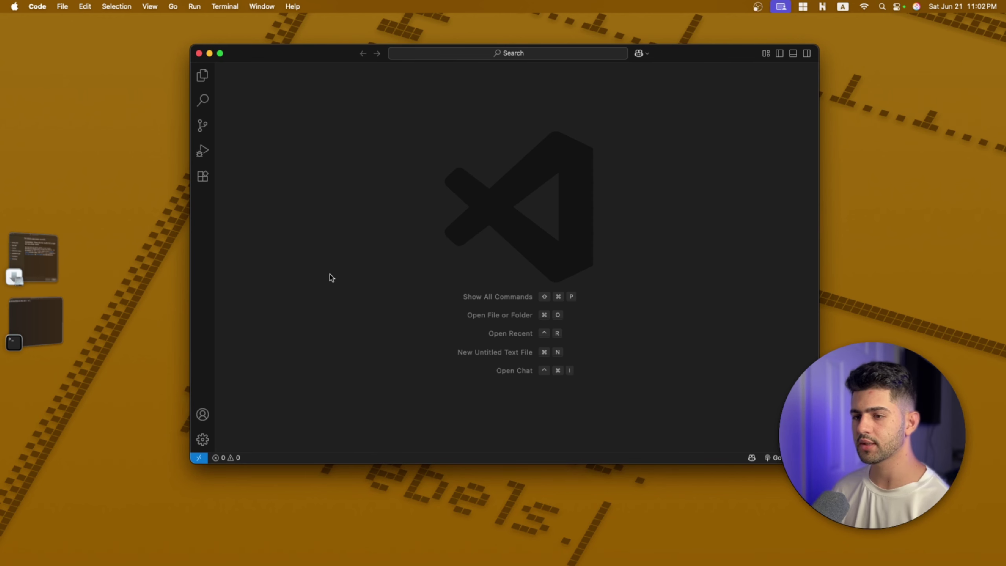
Search the extensions marketplace for python and open the details of Microsoft's Python extension.
left_click(203, 177)
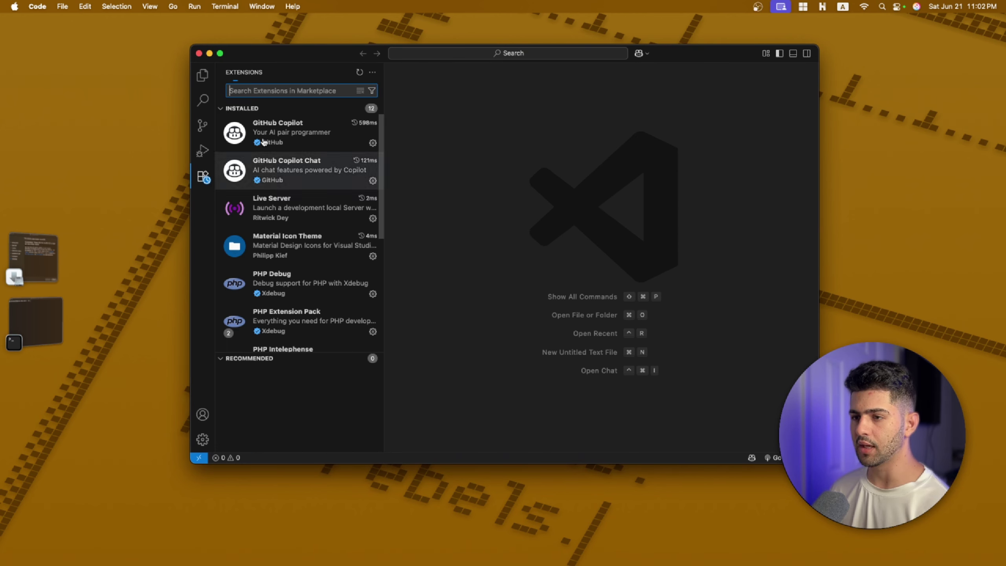
type("py")
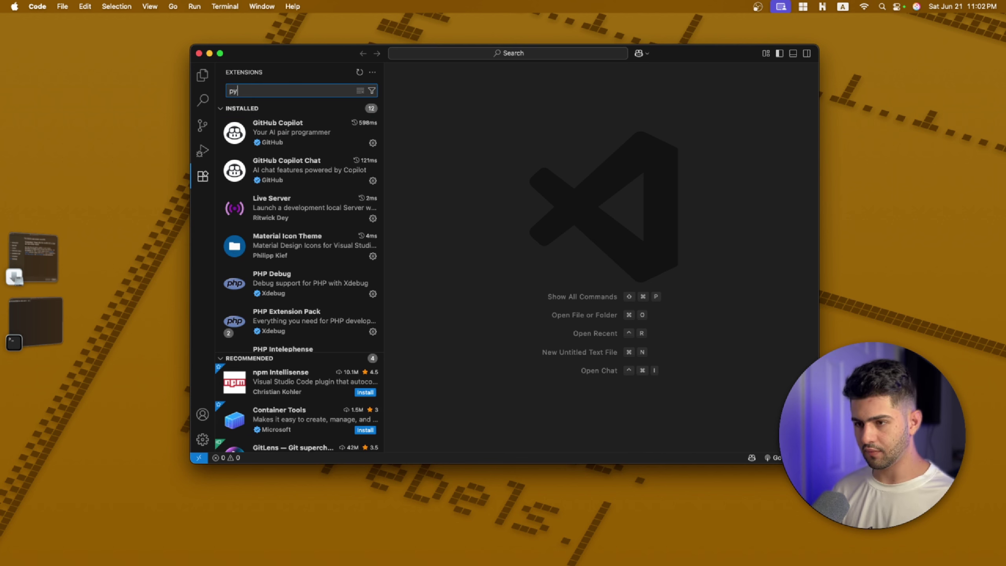
type("thone")
key("BackSpace")
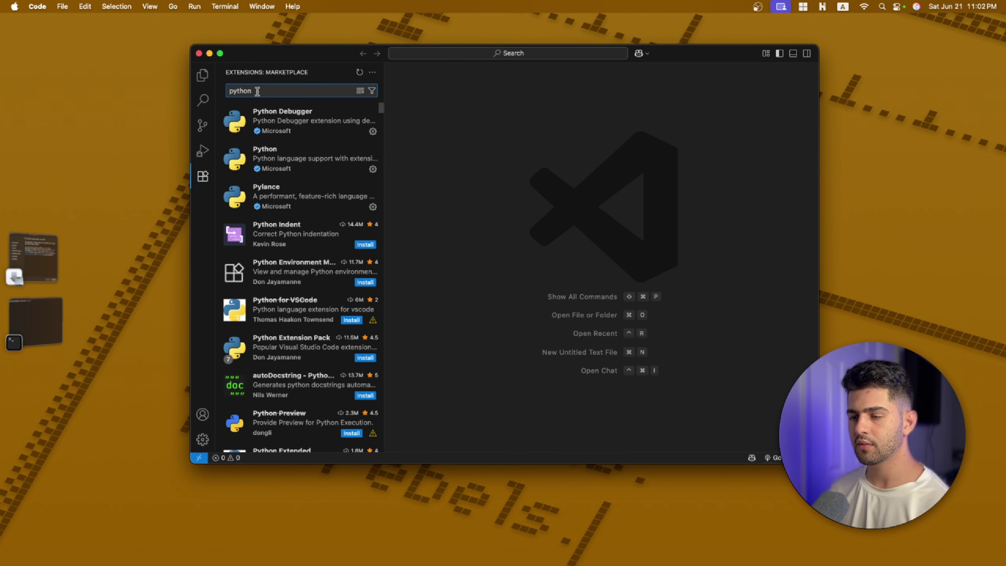
left_click(290, 152)
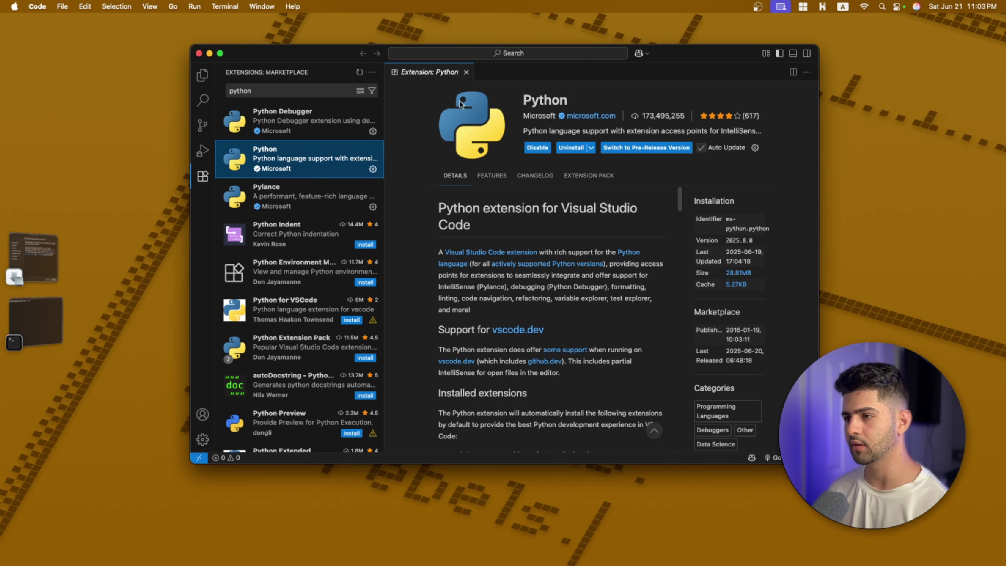
Show the file explorer and close the Python extension's details page.
key("super+shift+e")
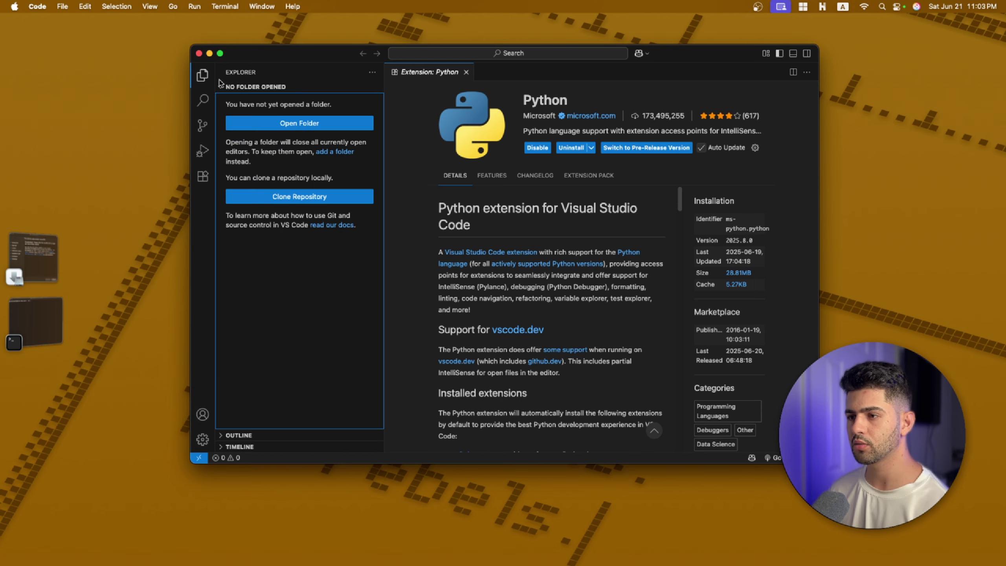
left_click(466, 72)
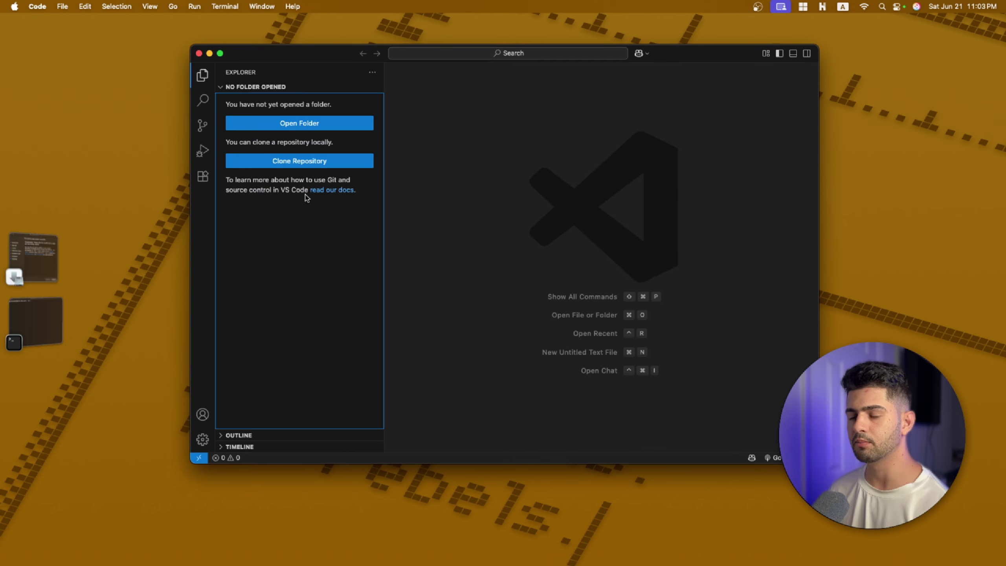
Show the desktop and create a new folder on it, keeping the default name.
left_click(938, 212)
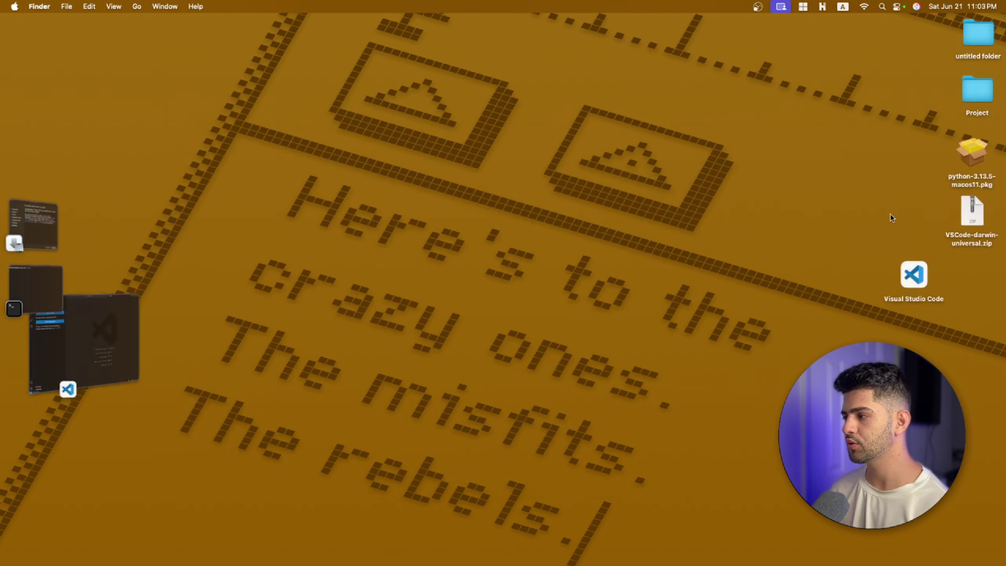
right_click(860, 218)
left_click(884, 219)
left_click(887, 207)
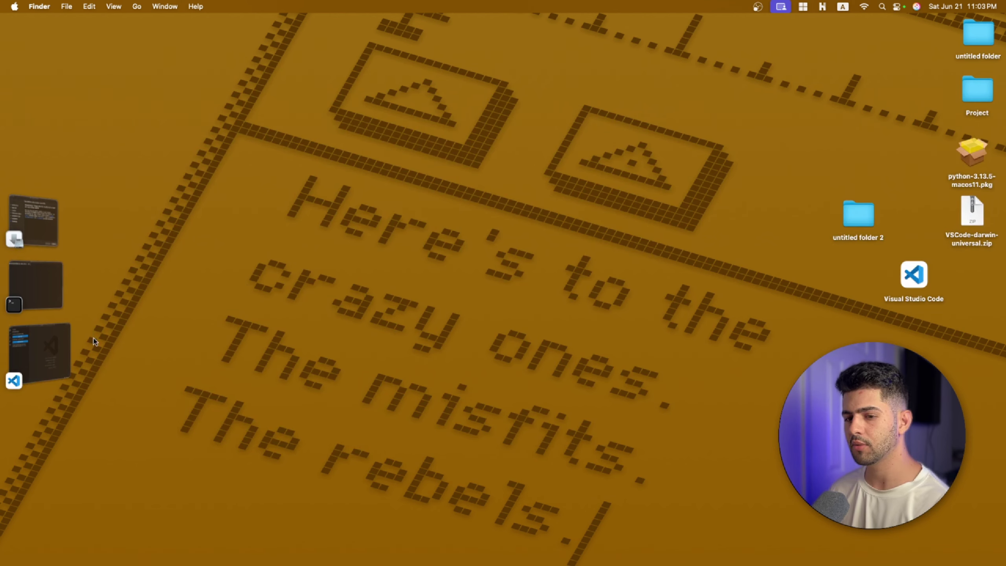
Return to Visual Studio Code and open untitled folder 2 from the Desktop as the working folder.
left_click(59, 349)
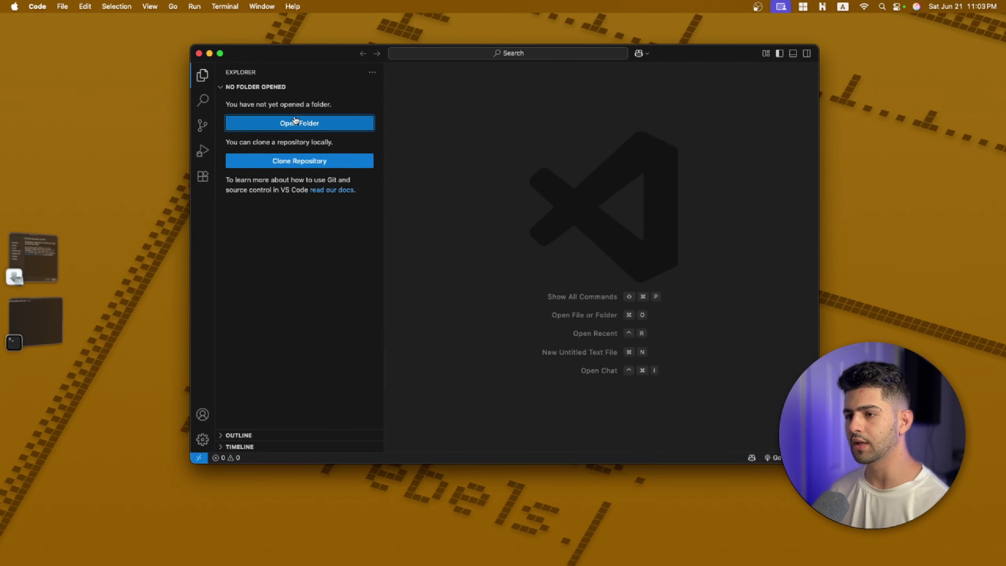
left_click(296, 122)
left_click(611, 190)
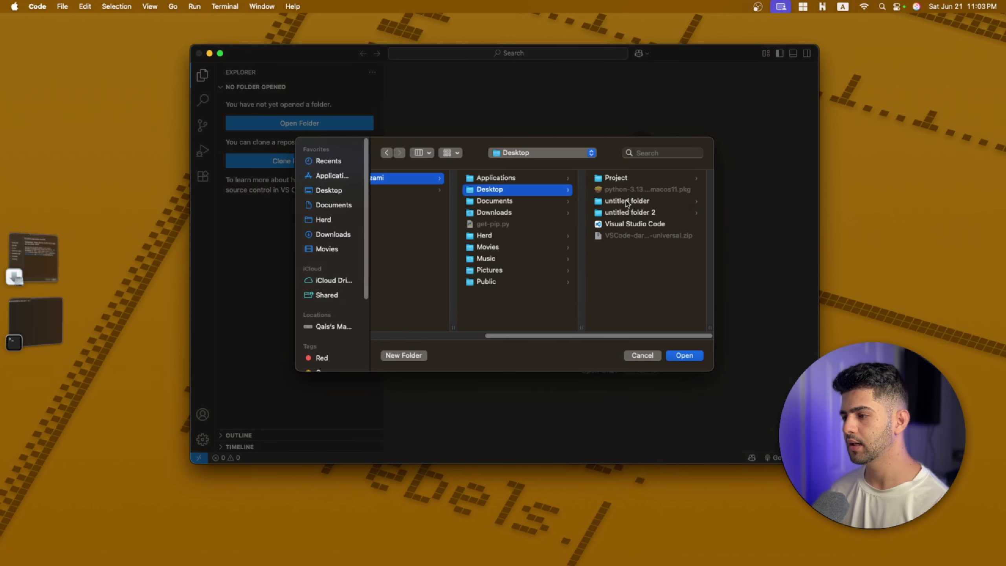
left_click(629, 213)
left_click(691, 355)
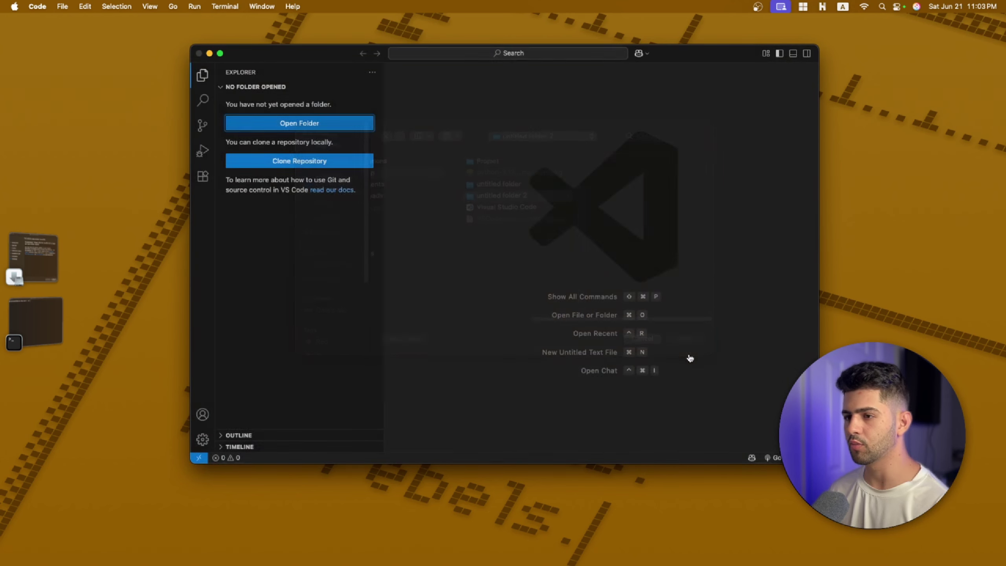
Create a new file named main.py in the opened folder.
left_click(335, 87)
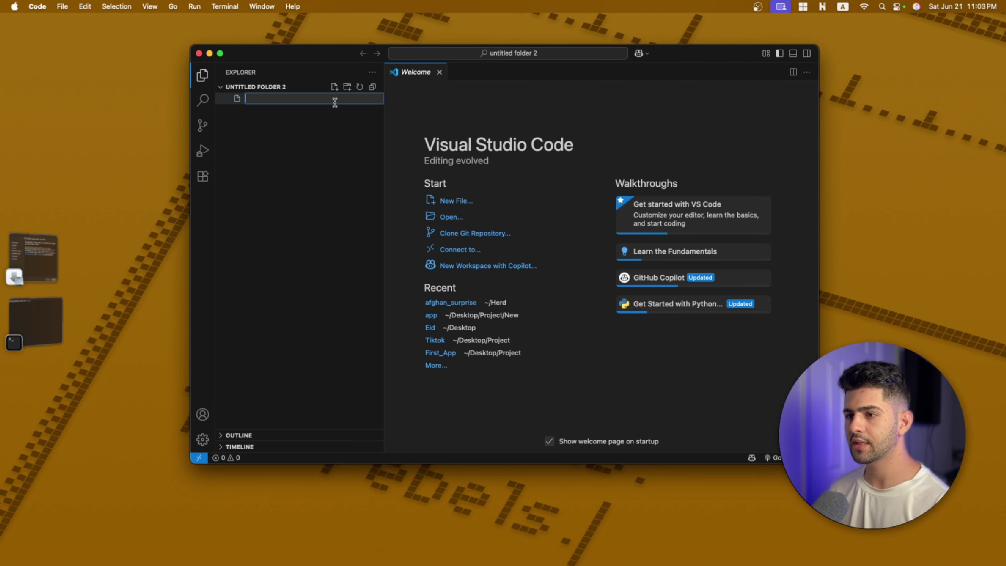
type("main.py")
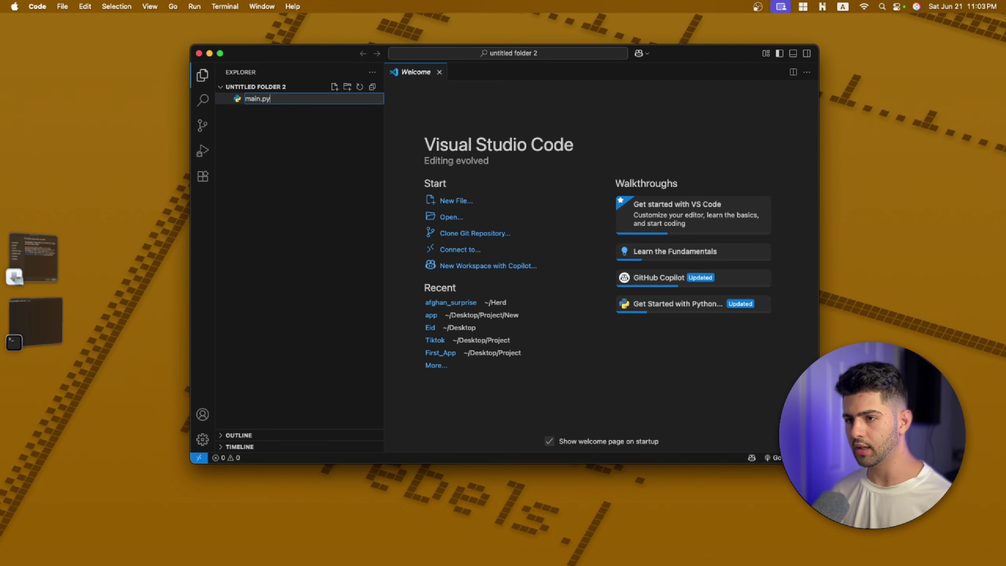
key("Return")
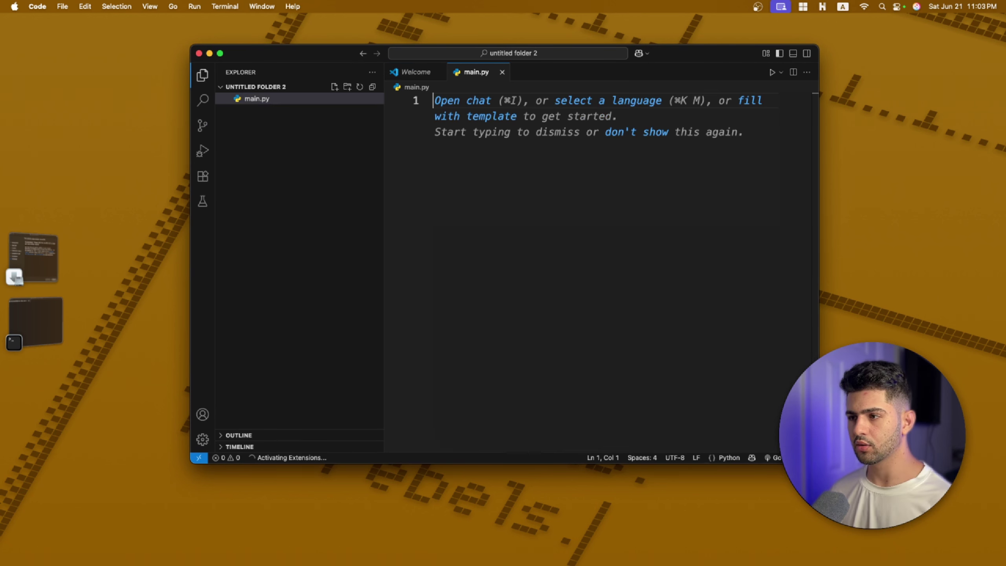
Switch the editor to full screen, close the Welcome page, and enlarge the interface by two zoom levels.
left_click(219, 53)
left_click(249, 28)
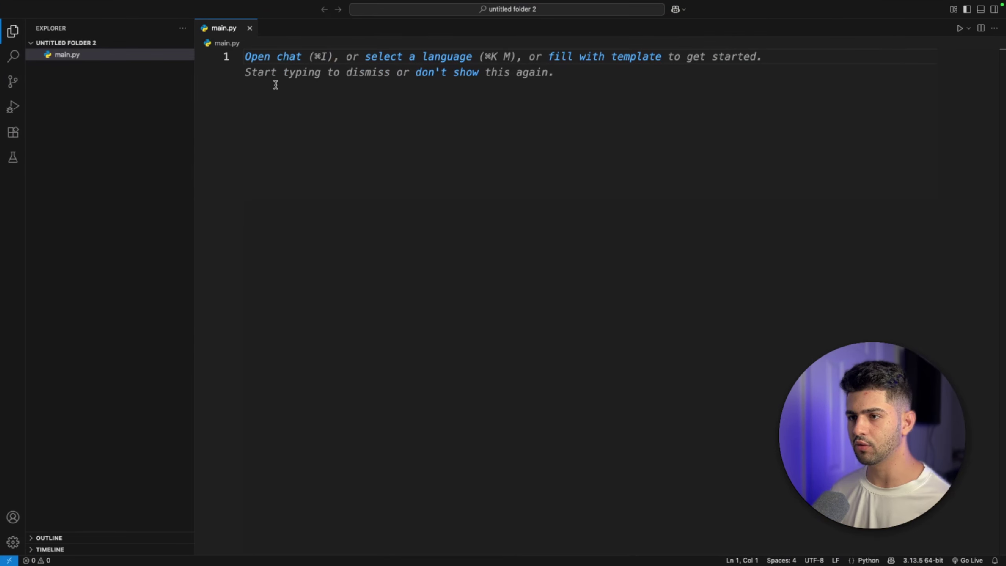
key("super+equal")
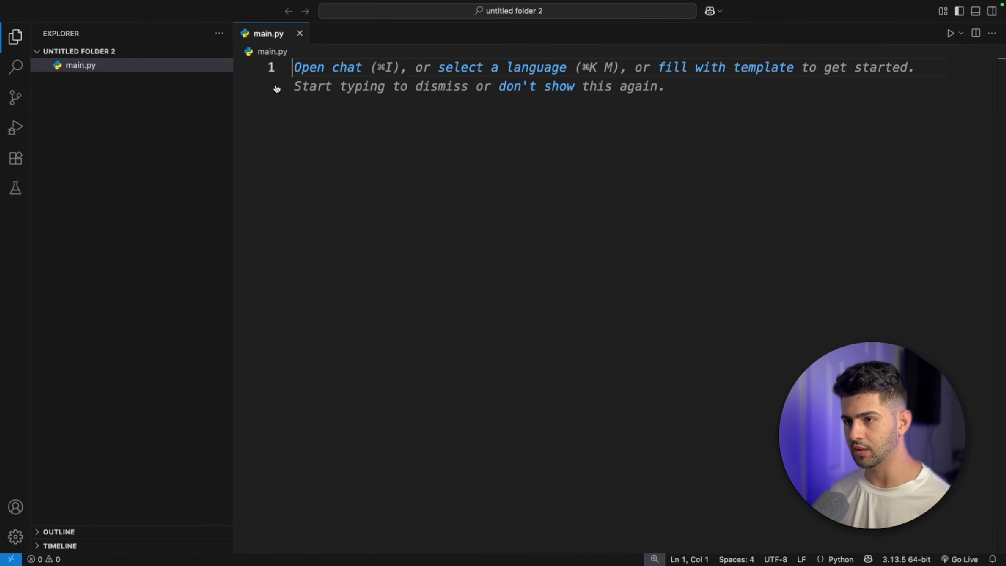
key("super+equal")
Write print("Hello World!") on line 1 of main.py and save the file.
type("print()")
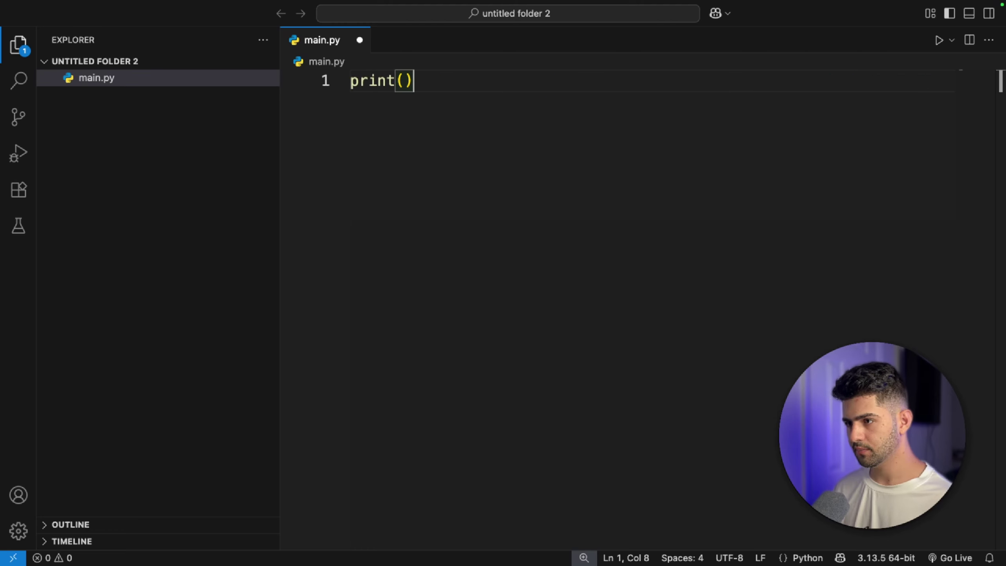
key("Left")
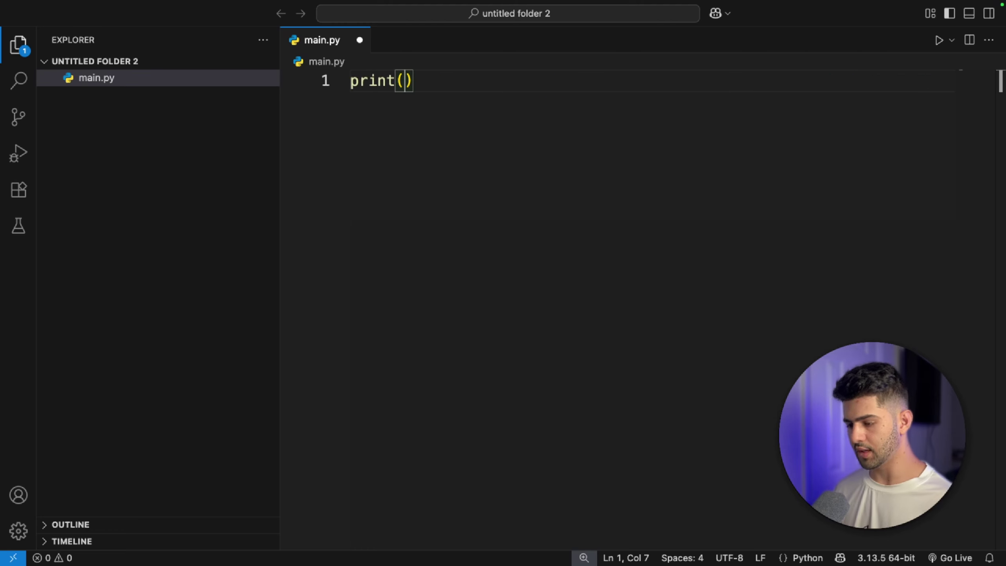
type("\"Hello")
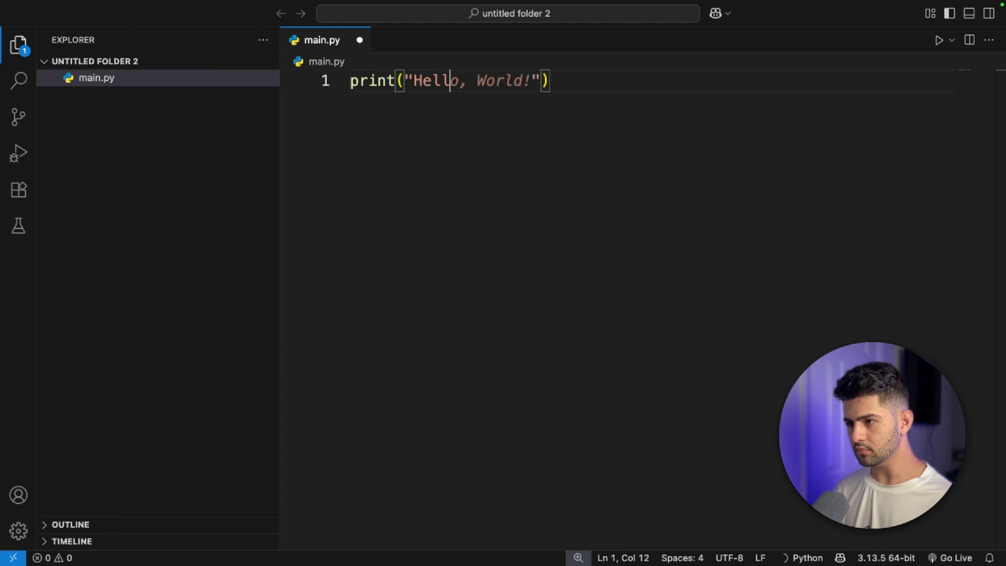
key("Tab")
key("End")
key("super+s")
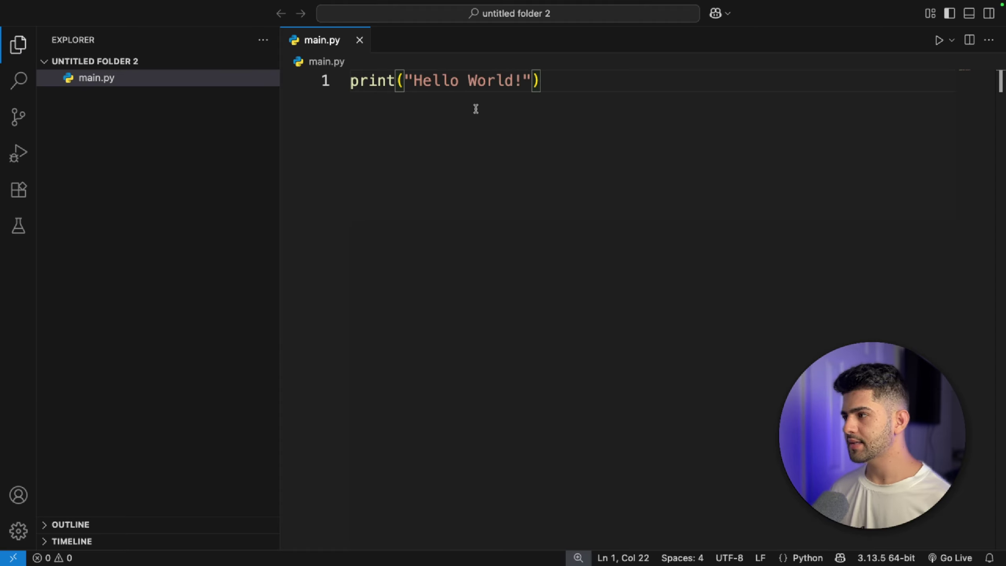
Run main.py, examine the executed command and its output in the integrated terminal, and close the terminal panel.
left_click(939, 41)
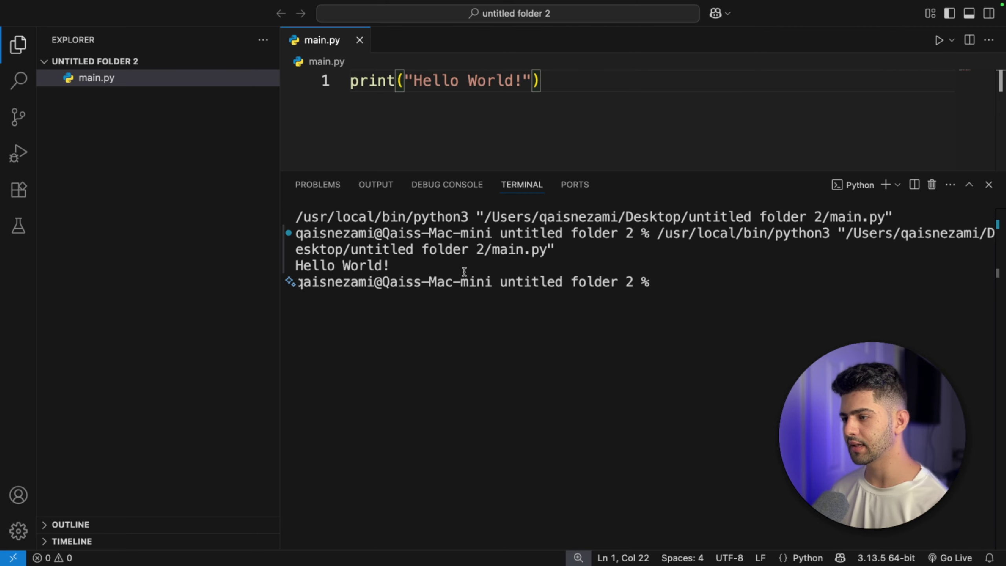
left_click_drag(404, 262, 296, 265)
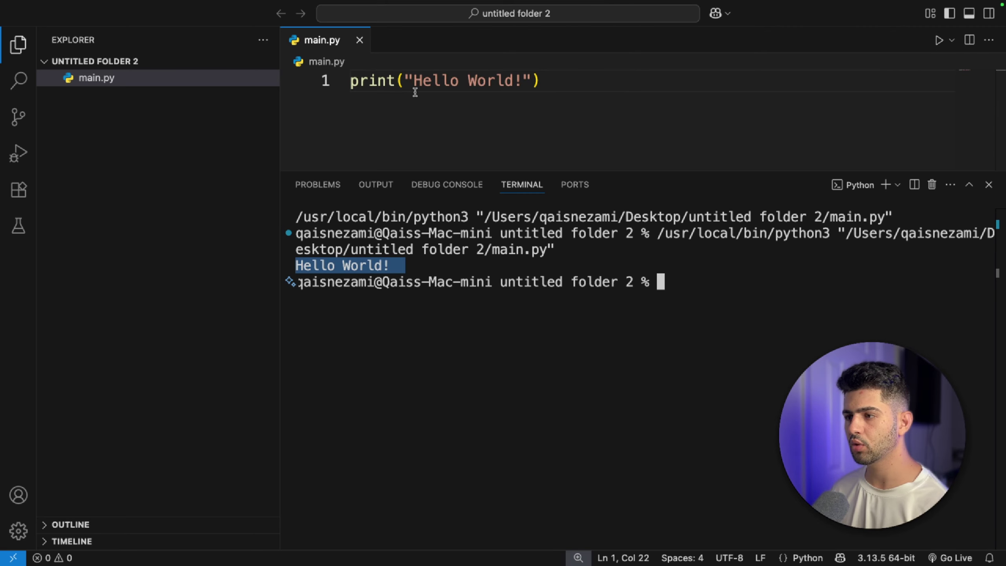
left_click(412, 265)
left_click_drag(412, 265, 296, 265)
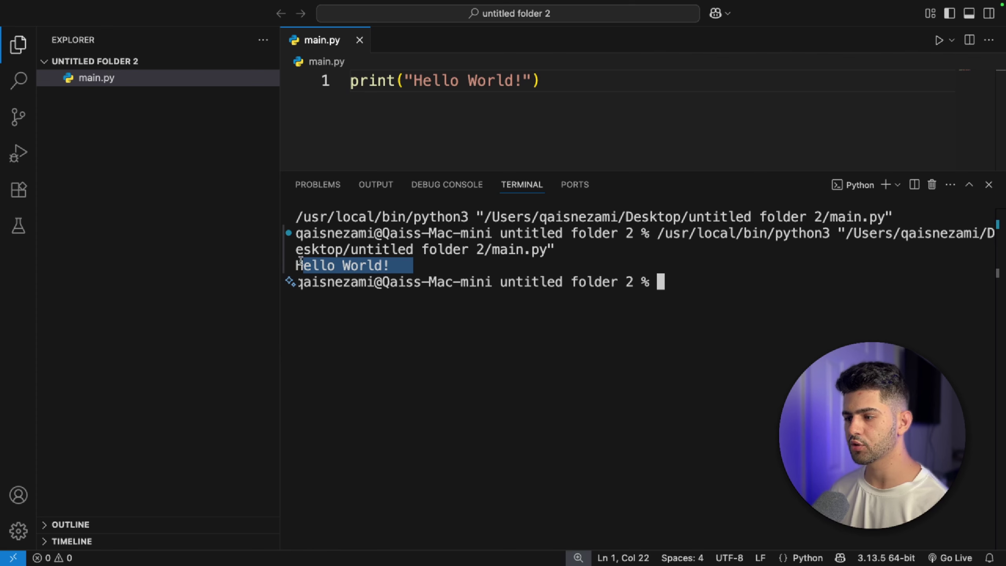
left_click_drag(586, 249, 280, 230)
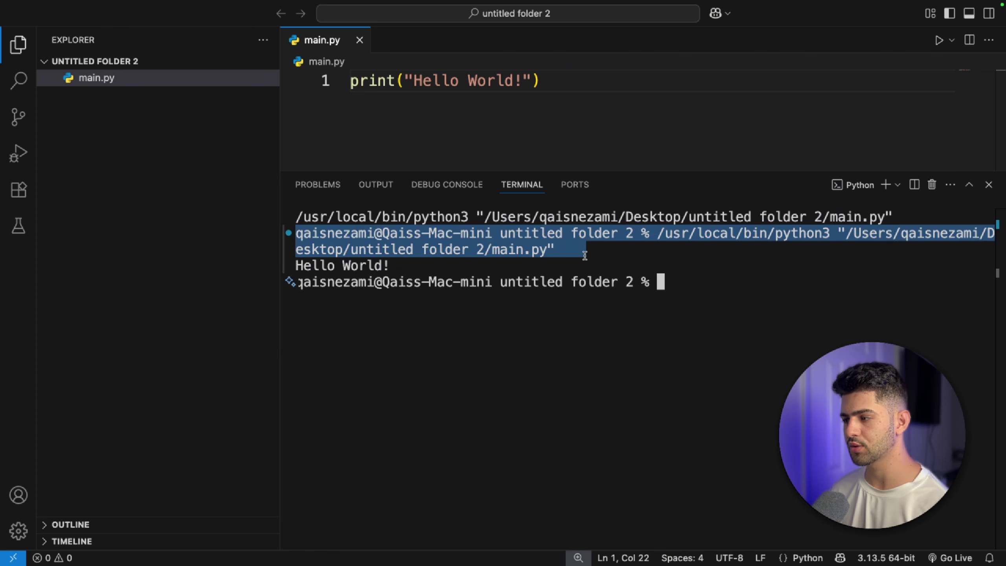
left_click_drag(392, 265, 281, 262)
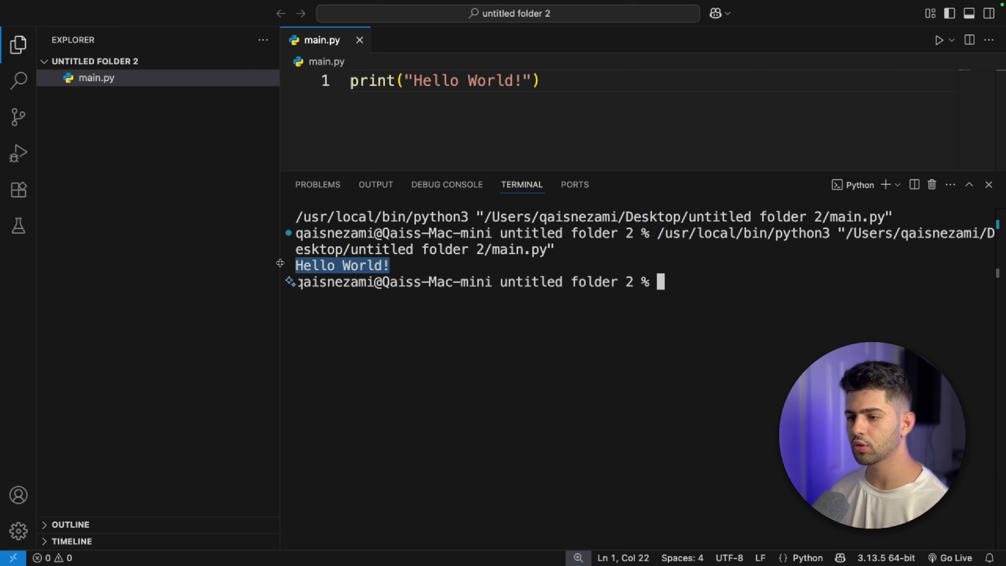
left_click(988, 184)
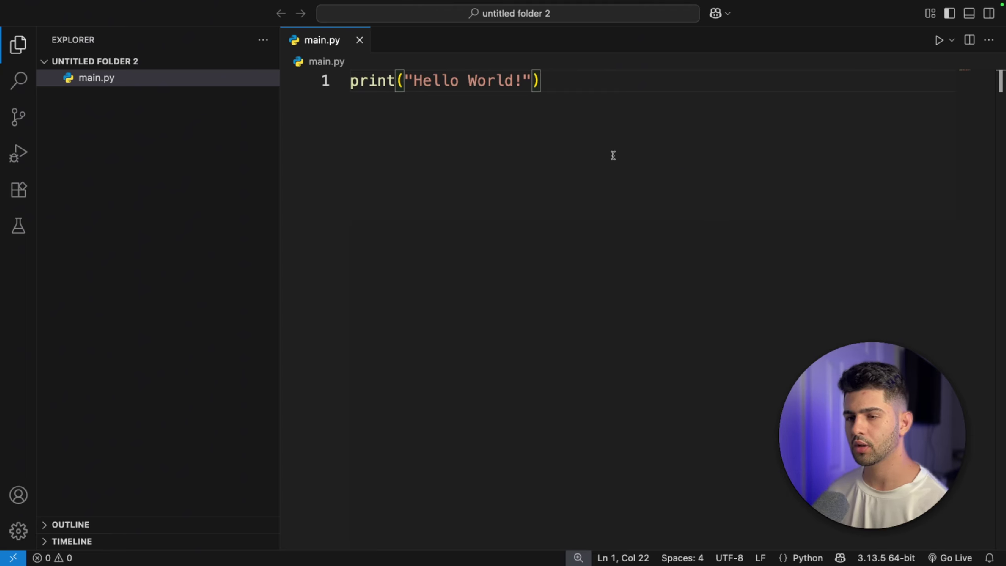
Close the full-screen Visual Studio Code window and the leftover Terminal window.
left_click(18, 45)
mouse_move(15, 2)
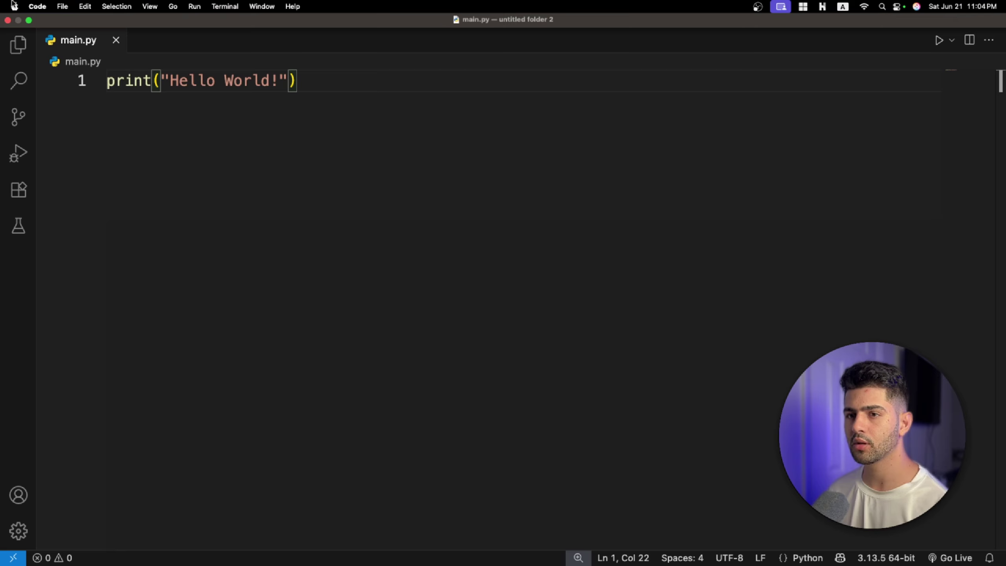
left_click(8, 20)
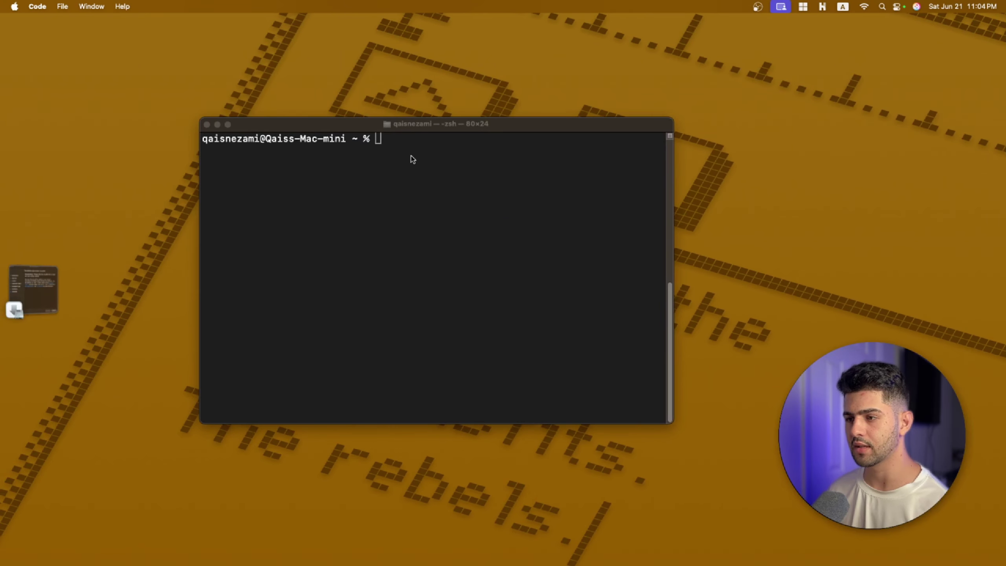
left_click(447, 158)
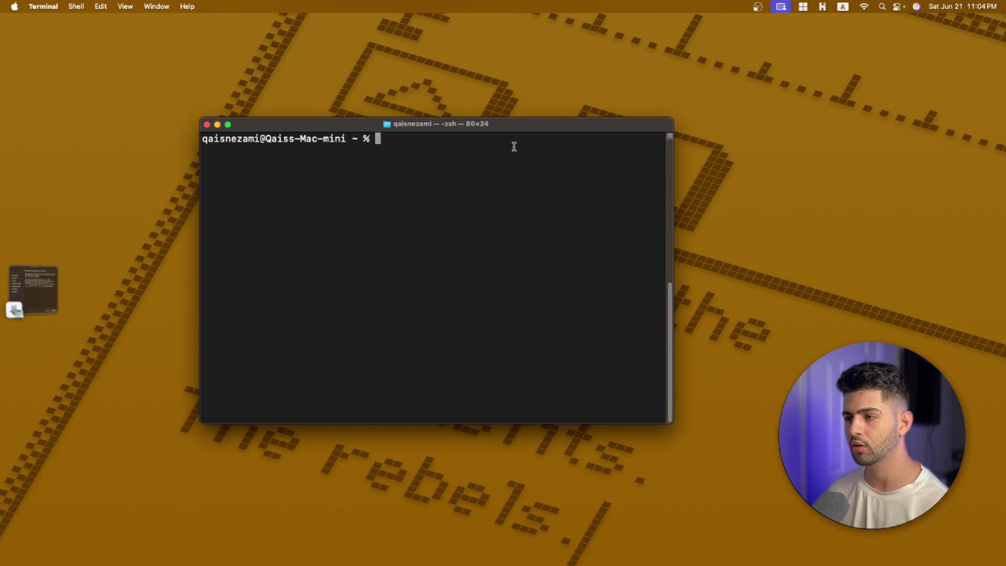
left_click(207, 125)
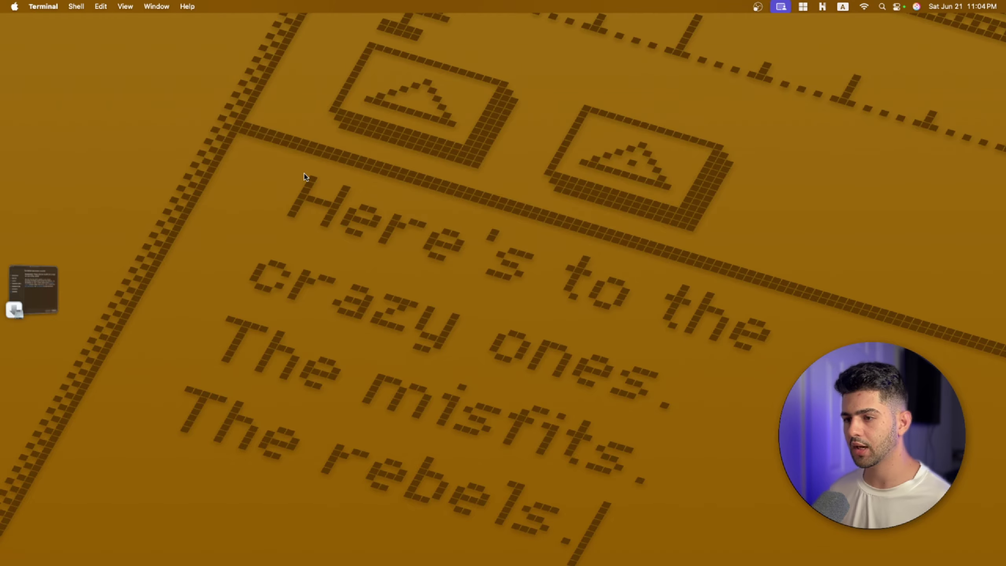
Switch to Chrome and search Google for pycharm in a new tab.
key("ctrl+Right")
key("ctrl+Right")
scroll(459, 69, "down", 1)
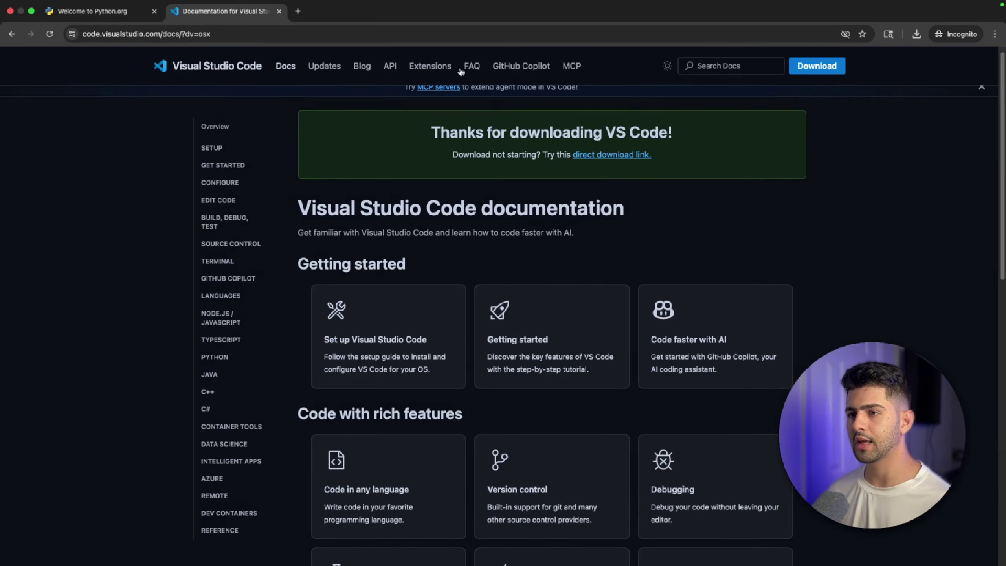
left_click(298, 11)
type("p")
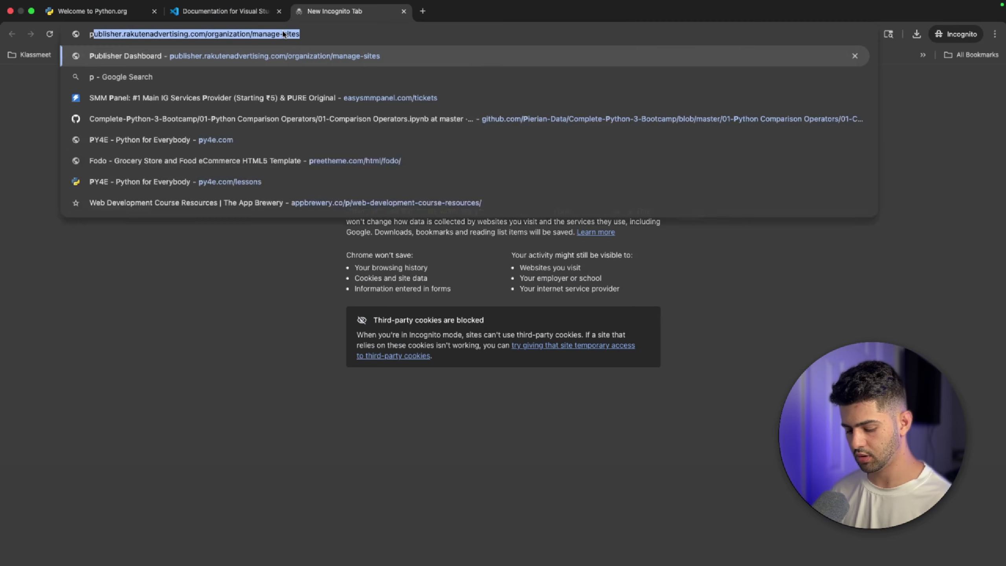
type("ycha")
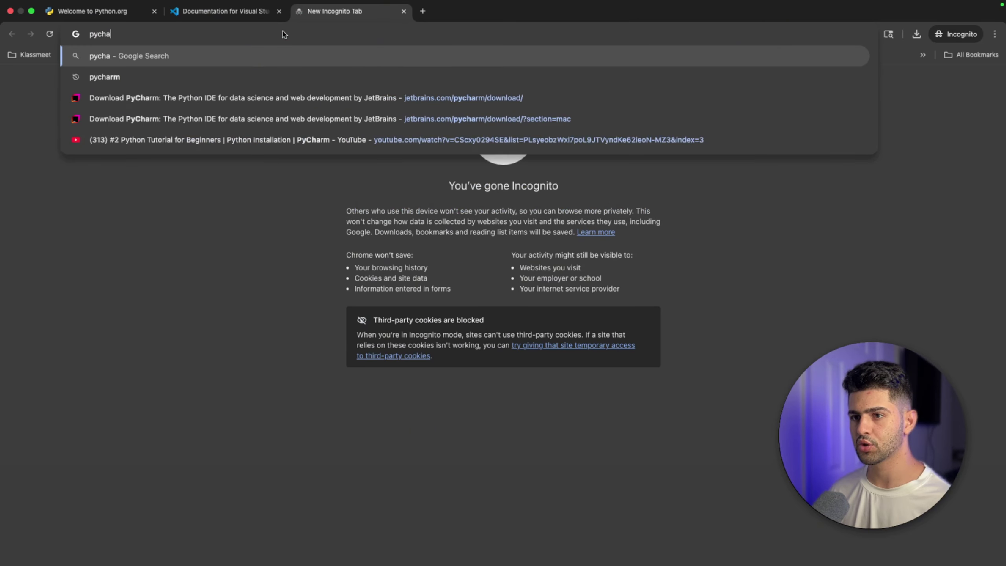
key("Down")
key("Return")
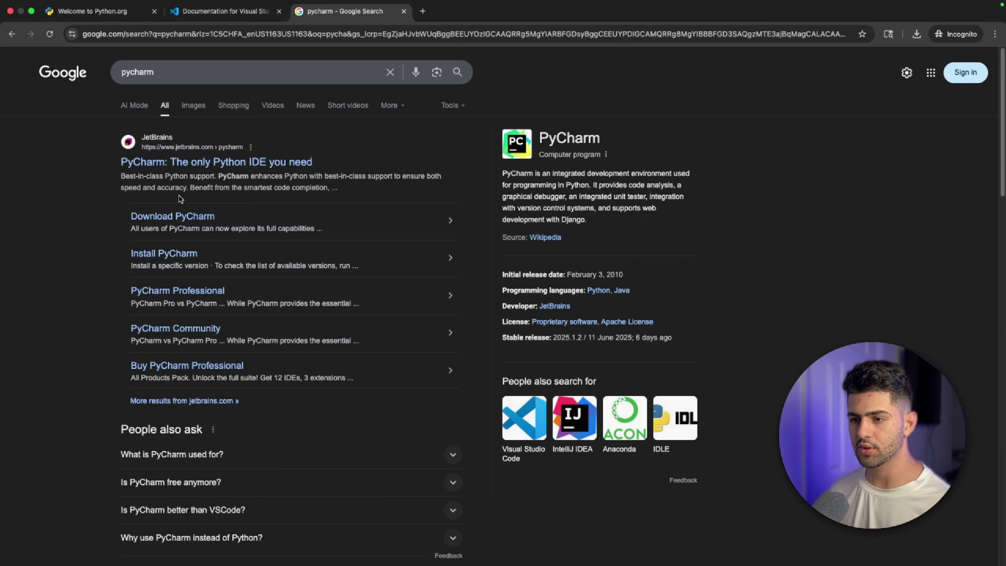
Open the Download PyCharm result and save the macOS Apple Silicon installer pycharm-2025.1.2-aarch64.dmg to the Desktop.
left_click(174, 217)
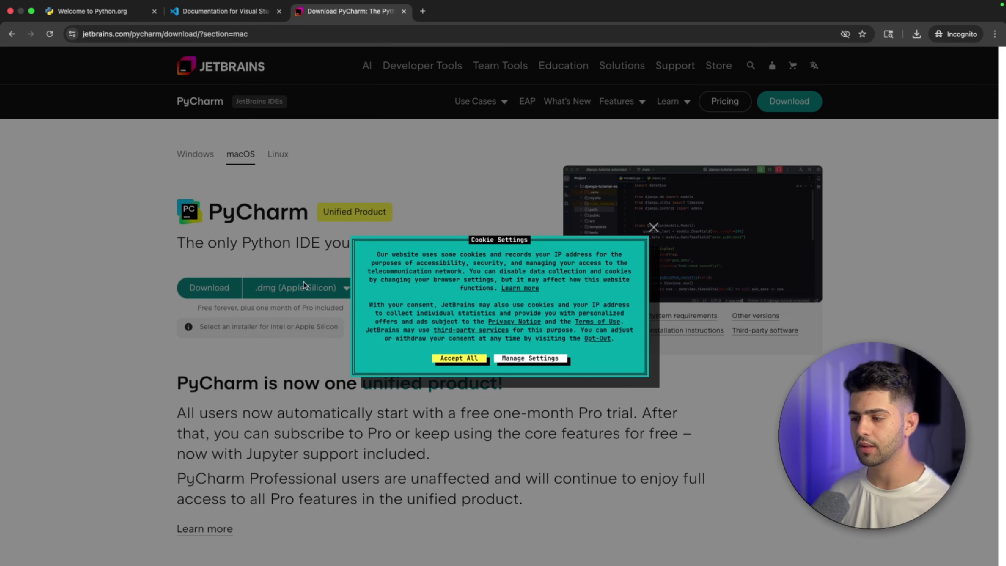
left_click(204, 287)
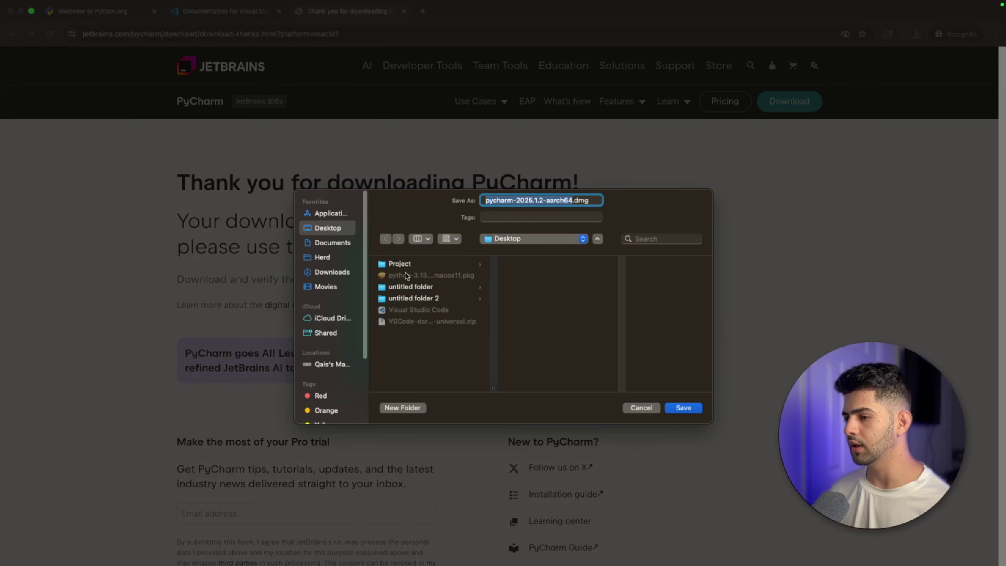
left_click(682, 407)
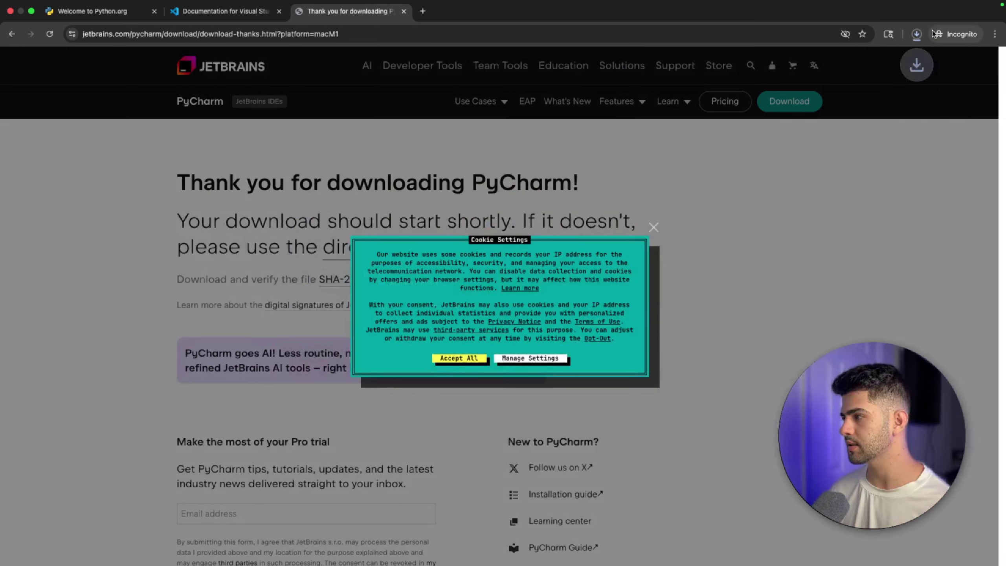
Open the downloaded PyCharm disk image and try to copy PyCharm into Applications, stopping the copy at the replace prompt.
left_click(917, 35)
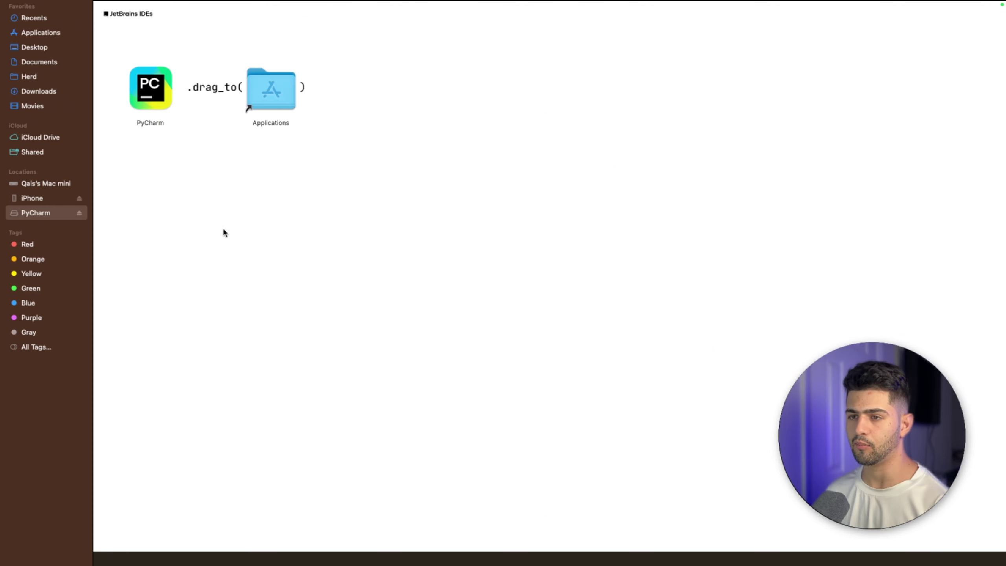
left_click_drag(151, 88, 284, 107)
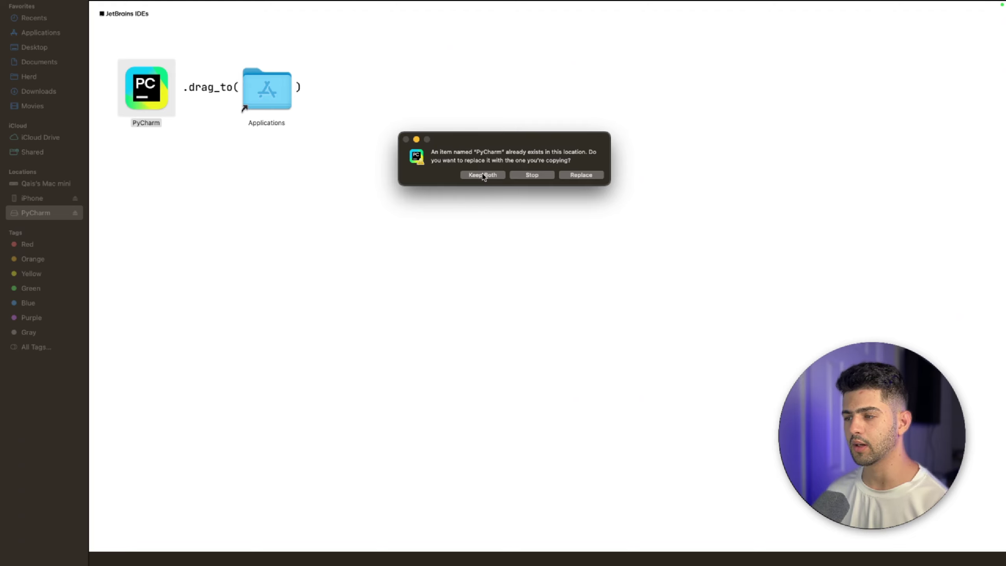
left_click(530, 177)
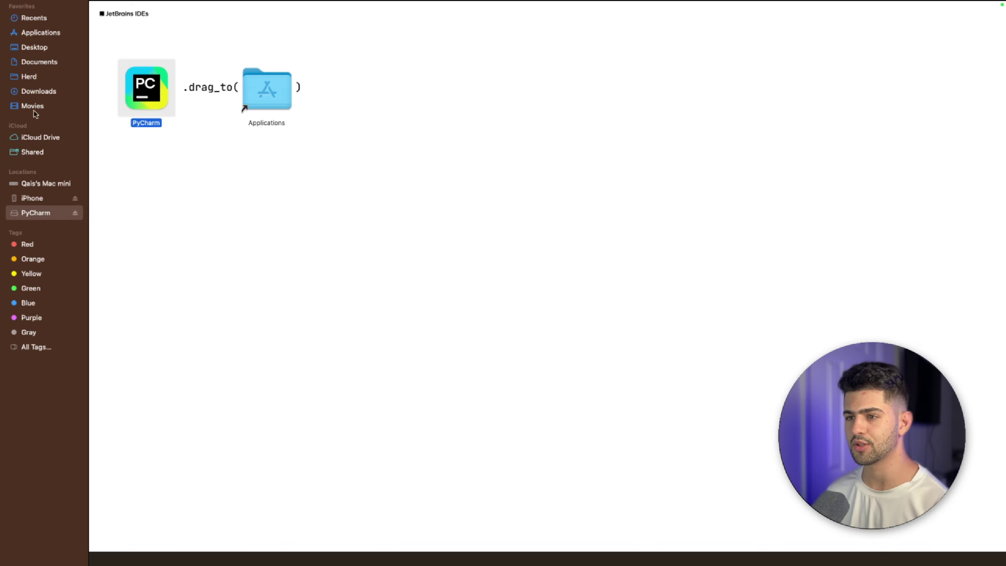
mouse_move(133, 89)
left_mouse_down()
mouse_move(208, 111)
mouse_move(248, 88)
mouse_move(156, 97)
mouse_move(136, 88)
left_mouse_up()
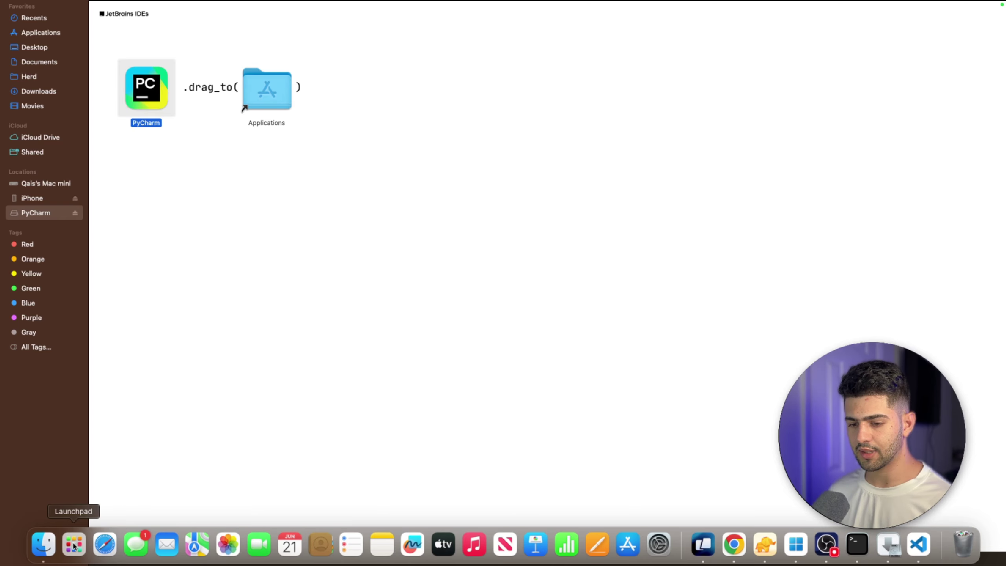
Launch the installed PyCharm application and start setting up a new project.
left_click(74, 544)
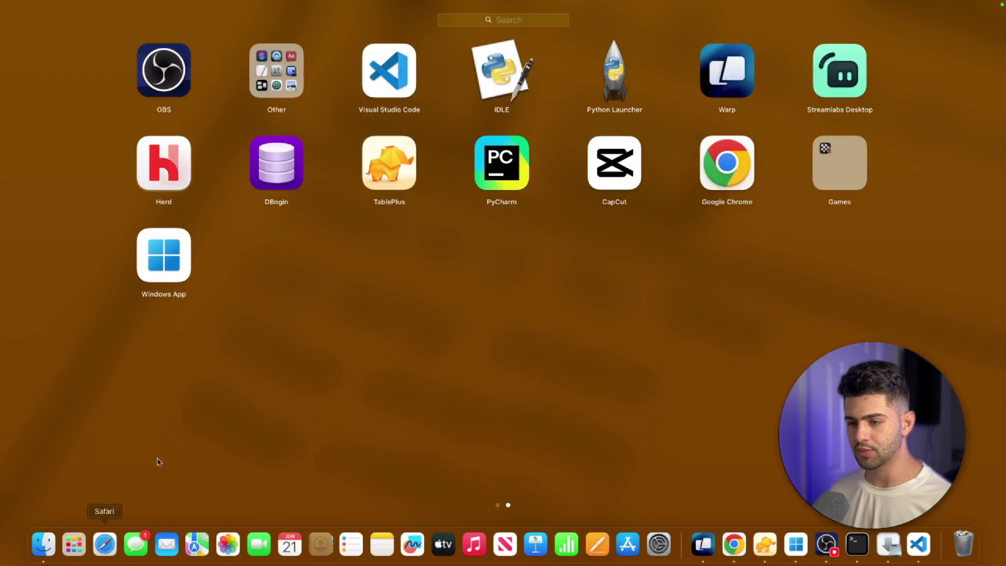
left_click(495, 174)
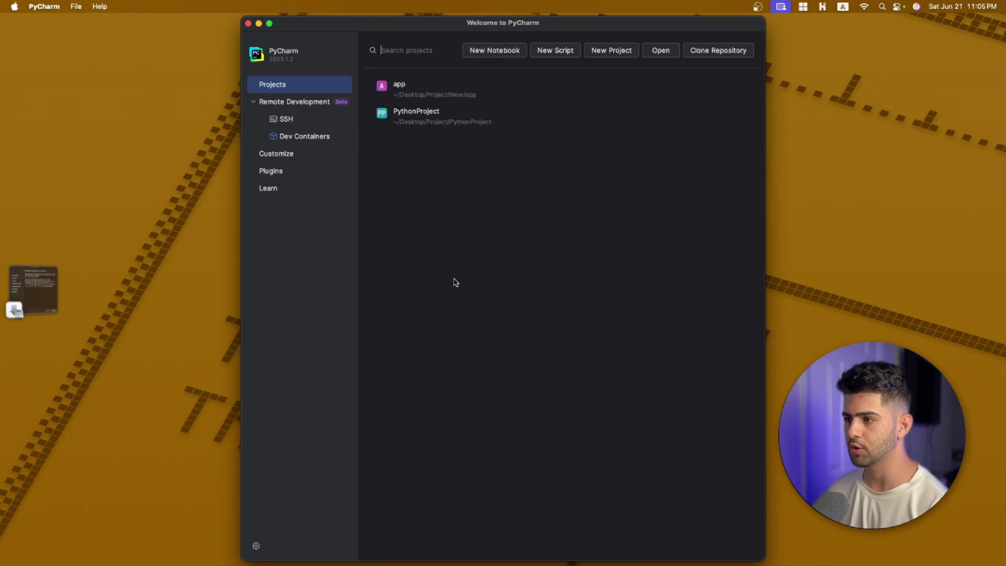
left_click(619, 52)
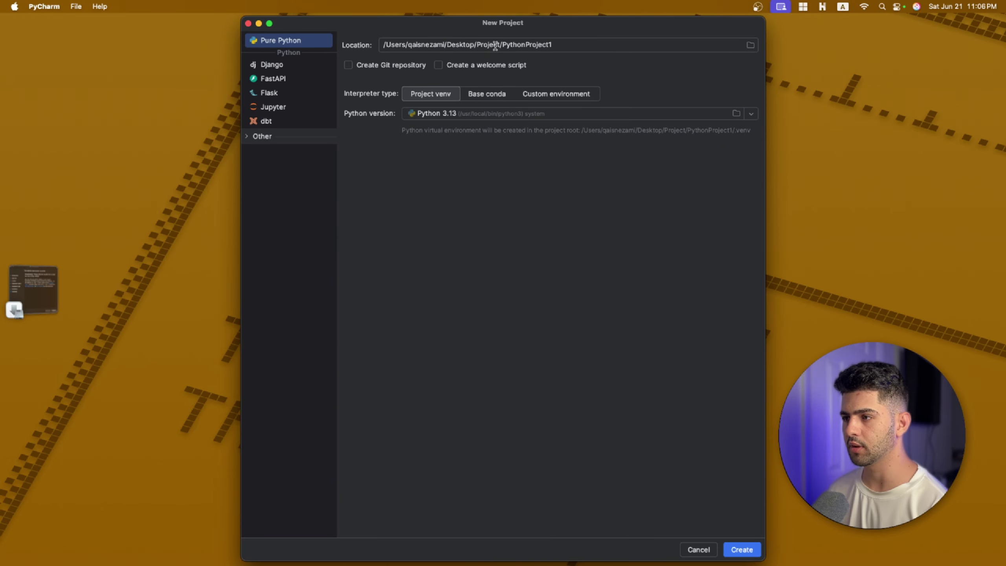
Name the Pure Python project Youtube inside the Desktop/Project folder and create it with a project virtual environment.
left_click_drag(552, 44, 506, 45)
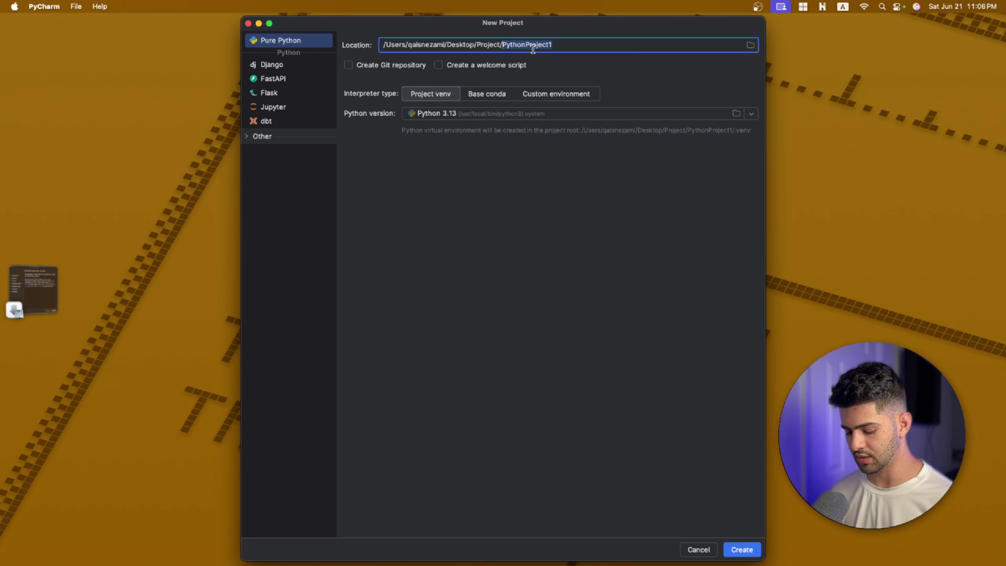
type("Yopu")
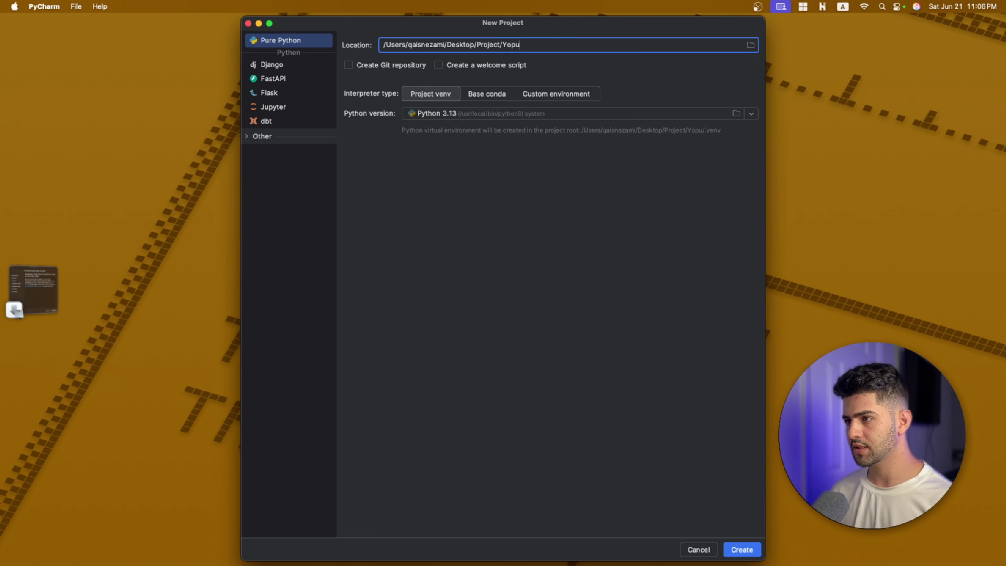
key("BackSpace")
key("BackSpace")
key("BackSpace")
key("BackSpace")
type("Youtube")
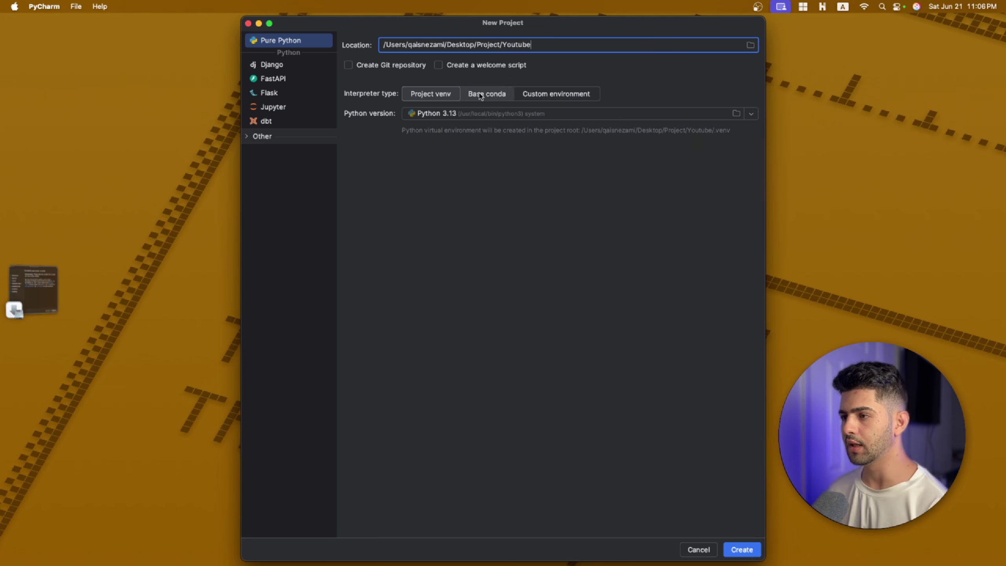
left_click(755, 554)
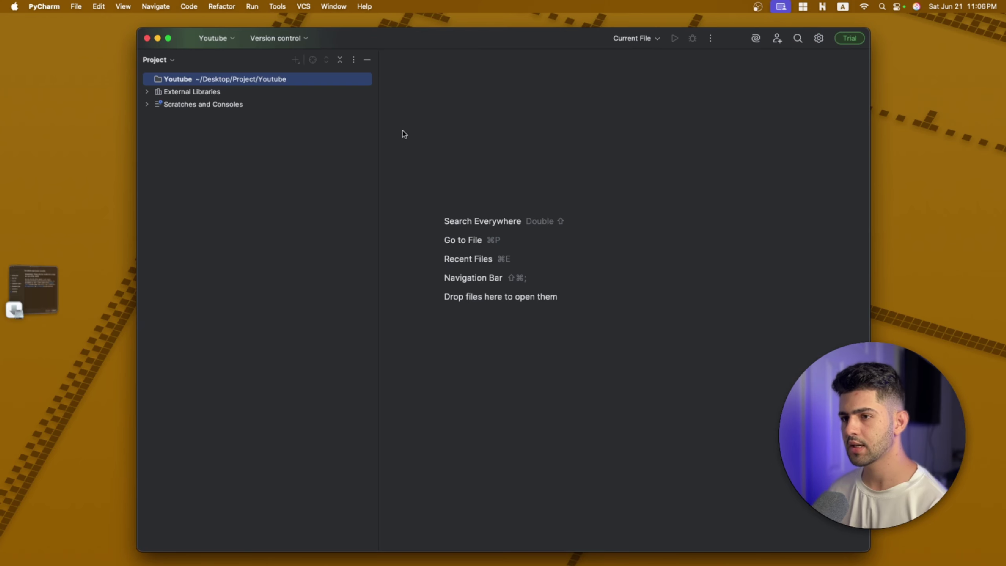
Add a new Python file named main to the Youtube project's root folder.
right_click(156, 81)
mouse_move(282, 89)
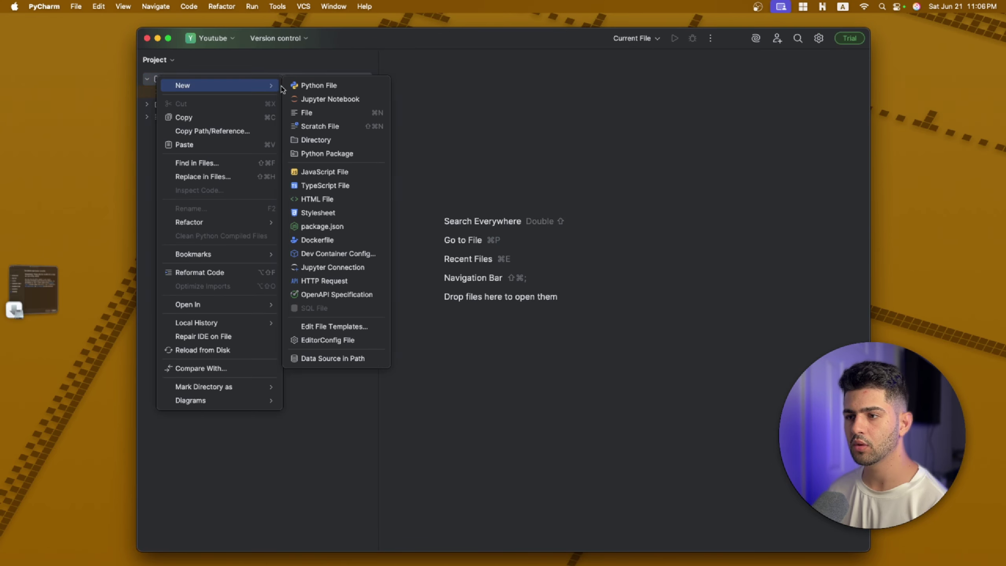
left_click(317, 86)
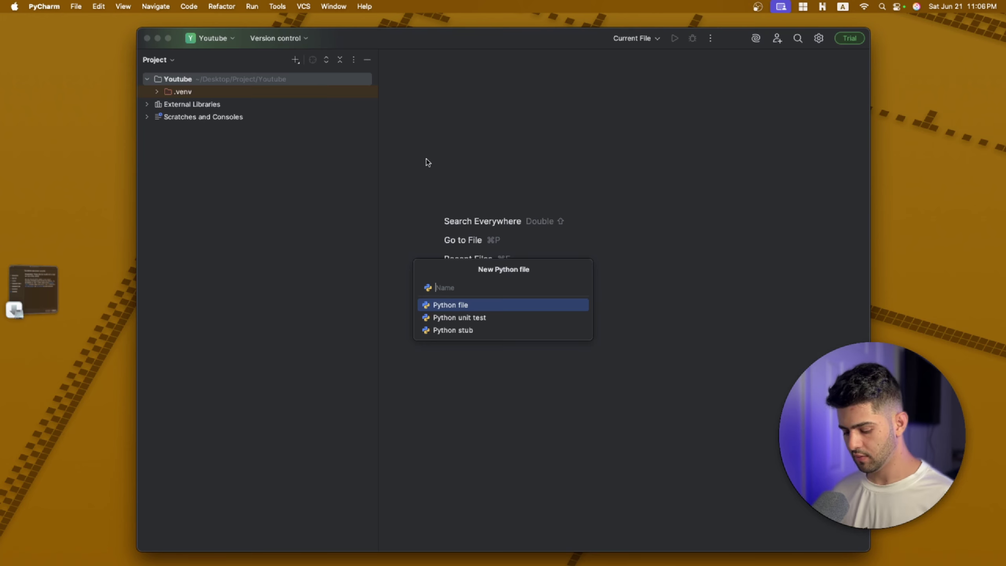
type("main")
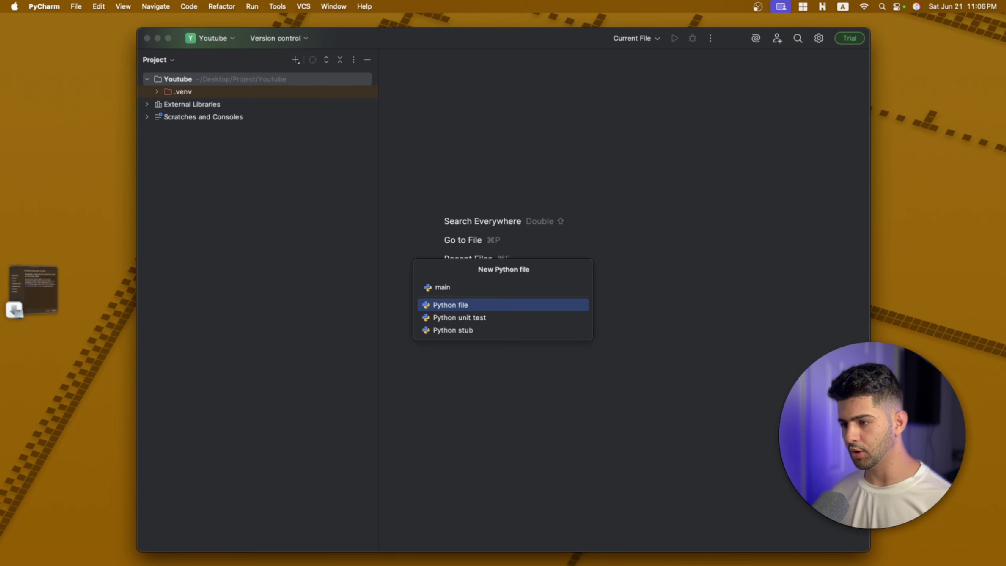
key("Return")
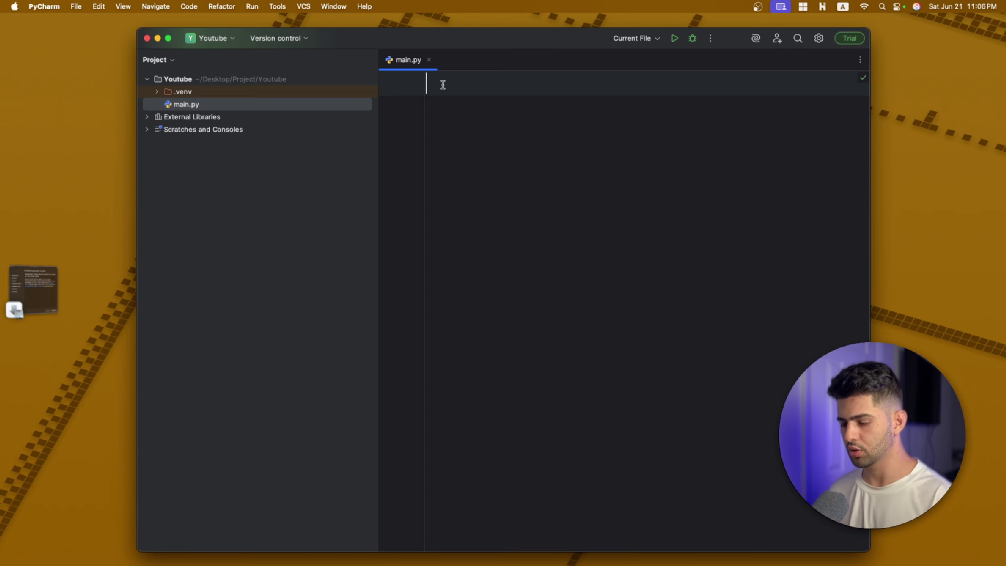
Write print("Hello World") in main.py and run the script.
type("print")
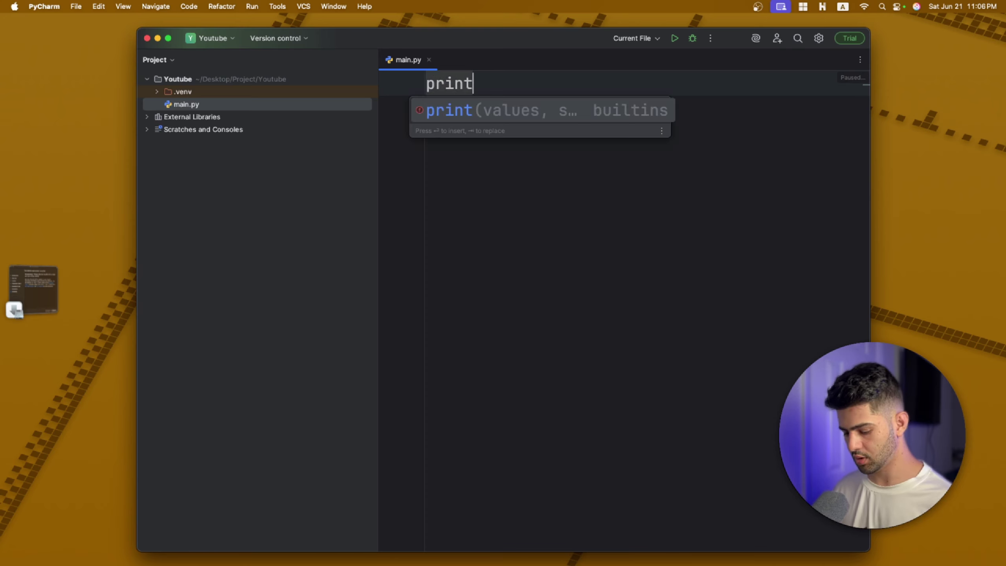
type("(\"")
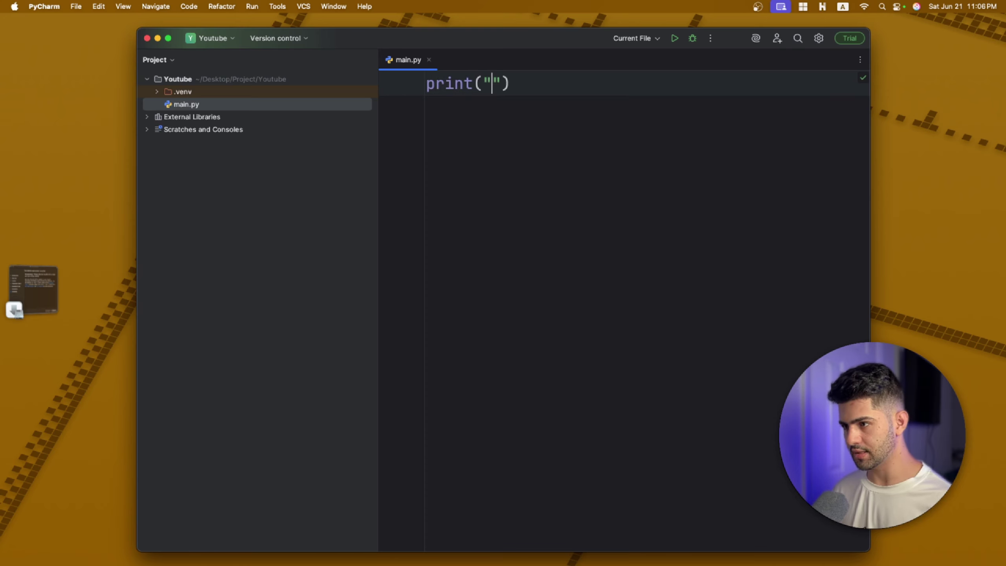
type("Hello World")
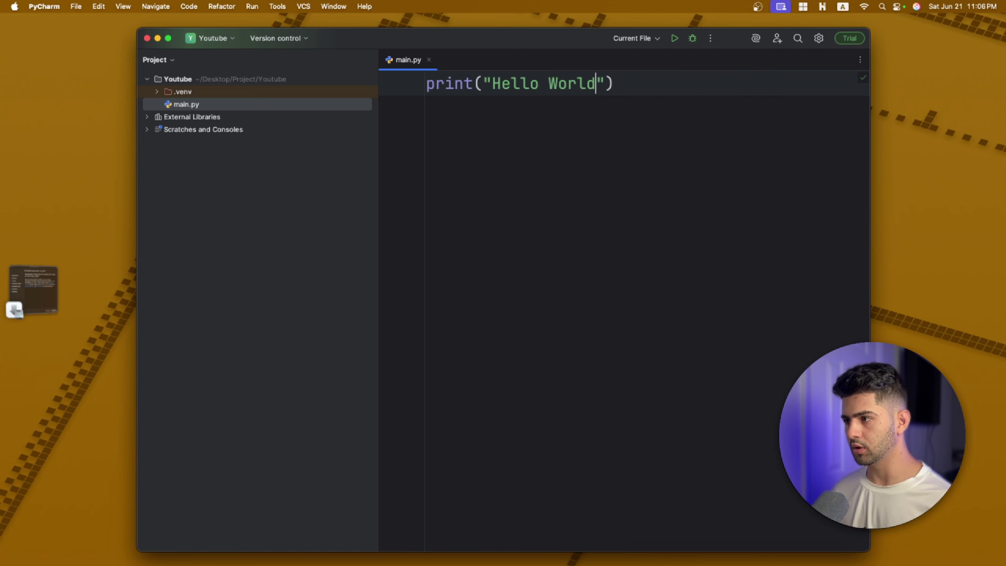
left_click(626, 92)
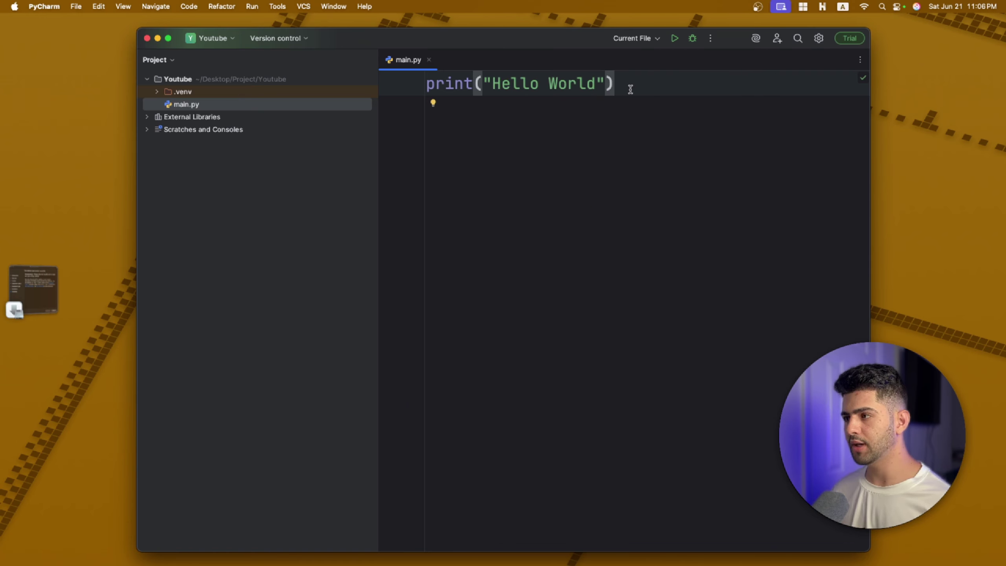
left_click(674, 39)
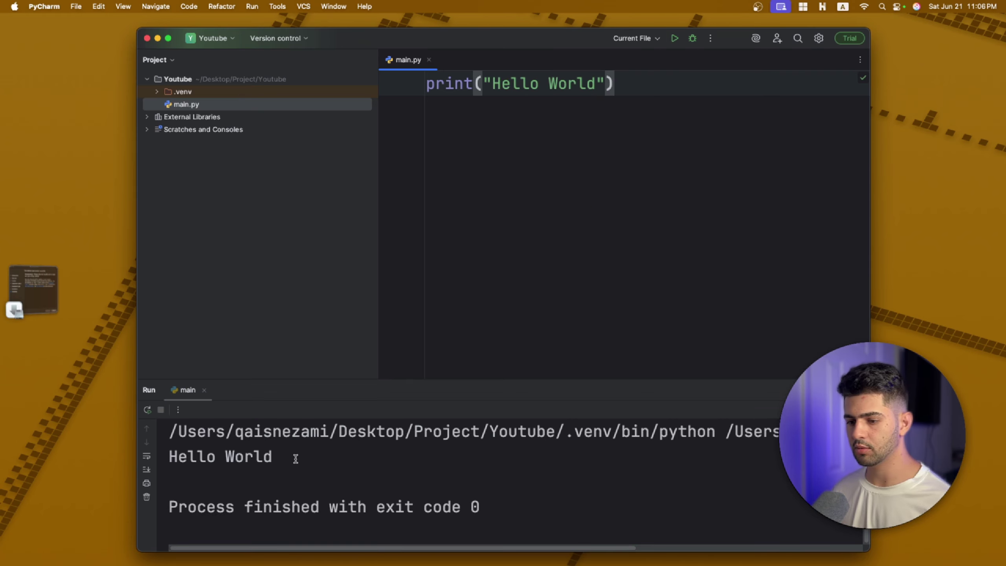
left_click_drag(294, 458, 162, 445)
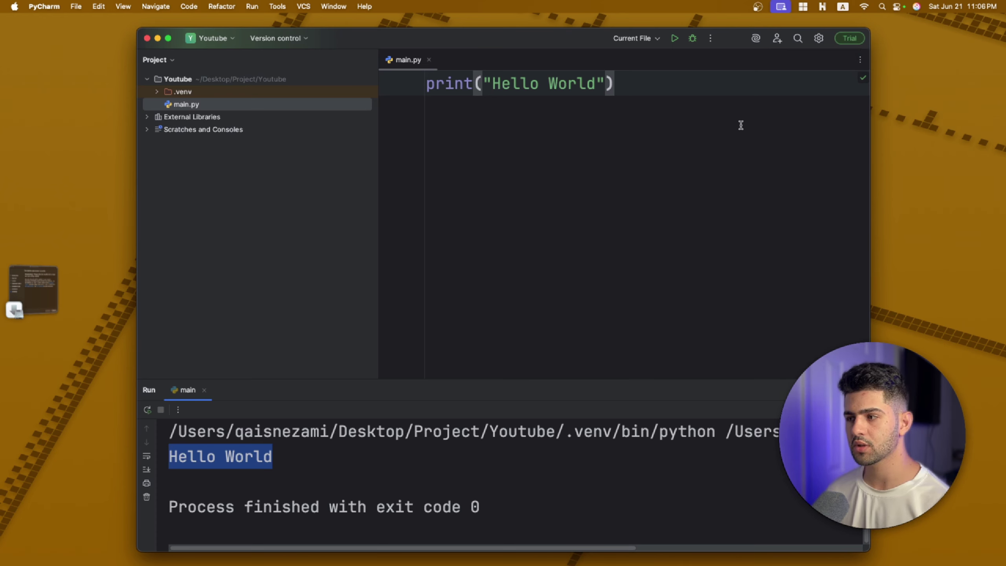
left_click(722, 131)
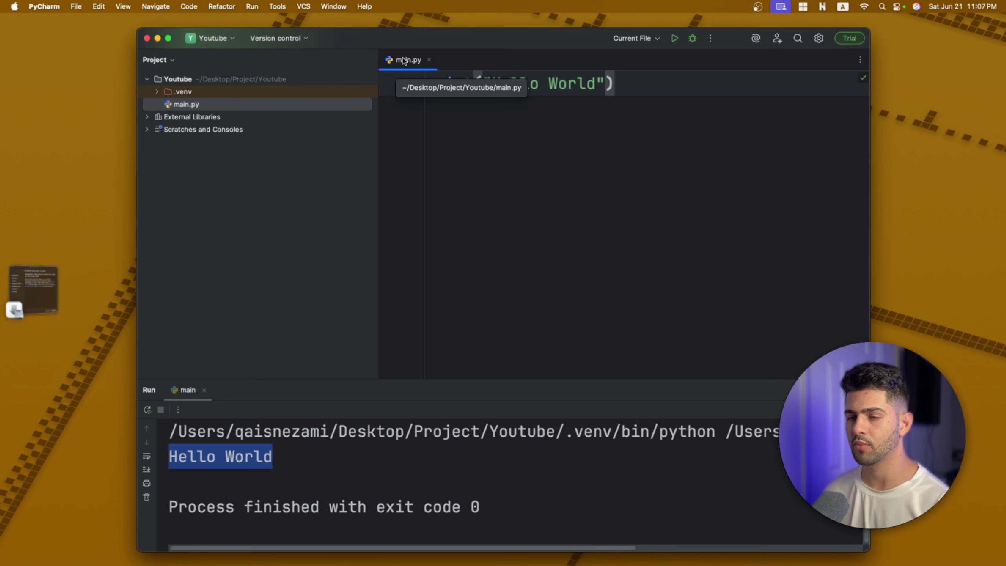
right_click(183, 79)
mouse_move(185, 82)
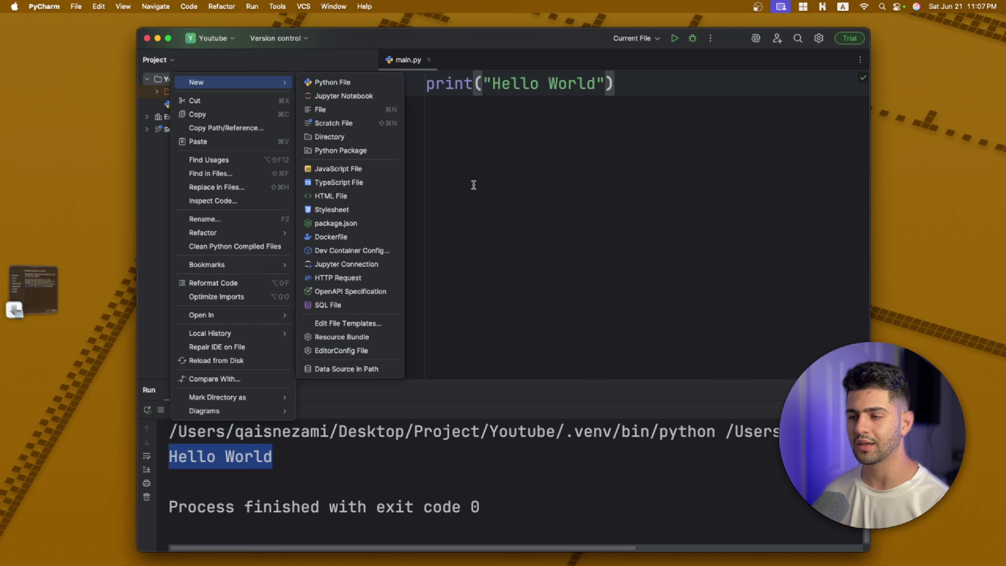
left_click(514, 166)
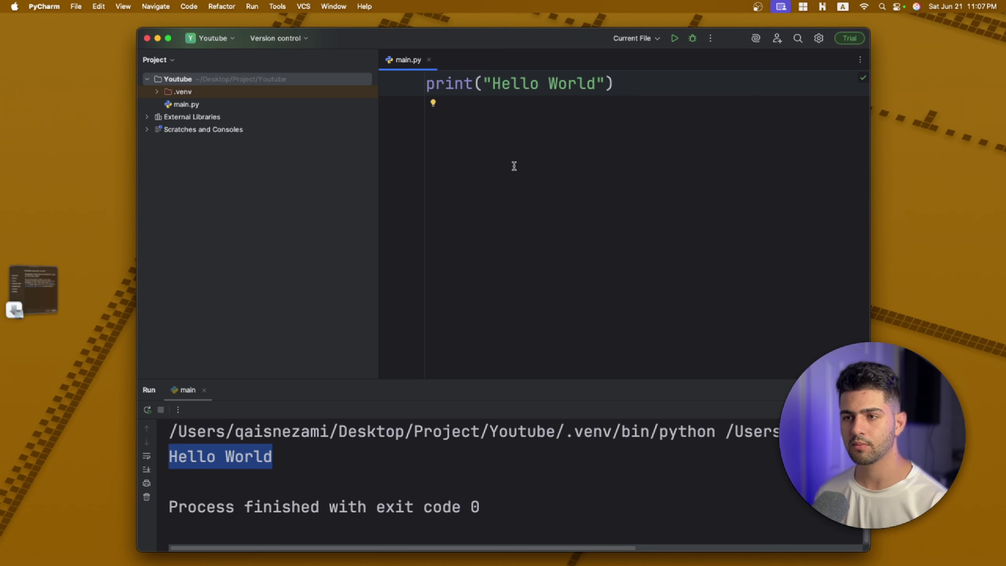